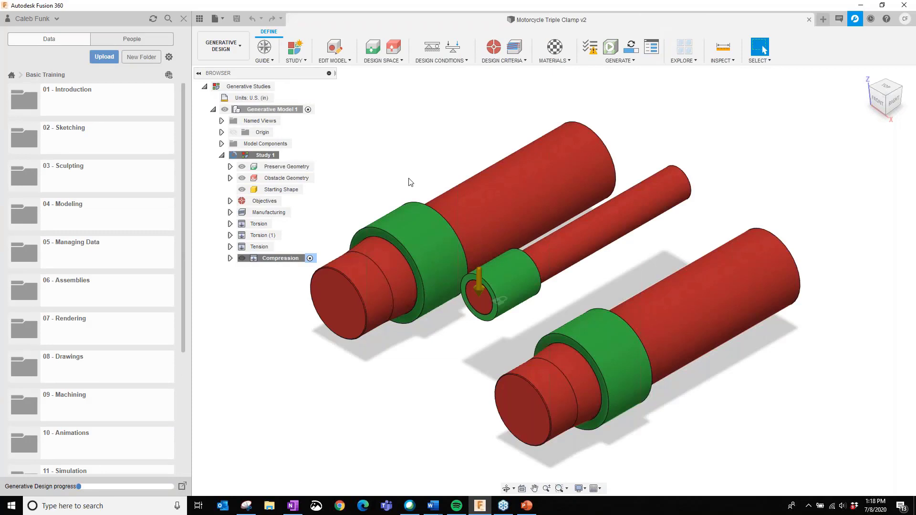
- Hide the data panel and check which workspaces are available, staying in Generative Design
left_click(200, 19)
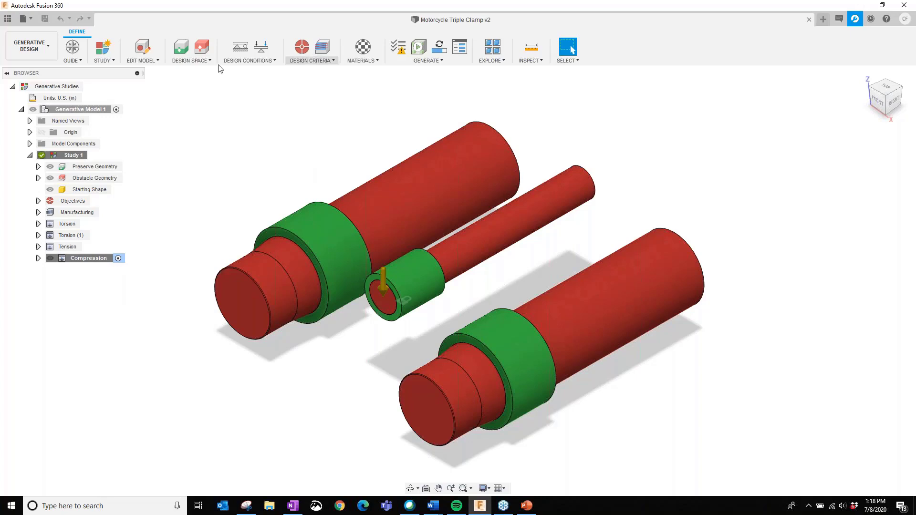
left_click(52, 56)
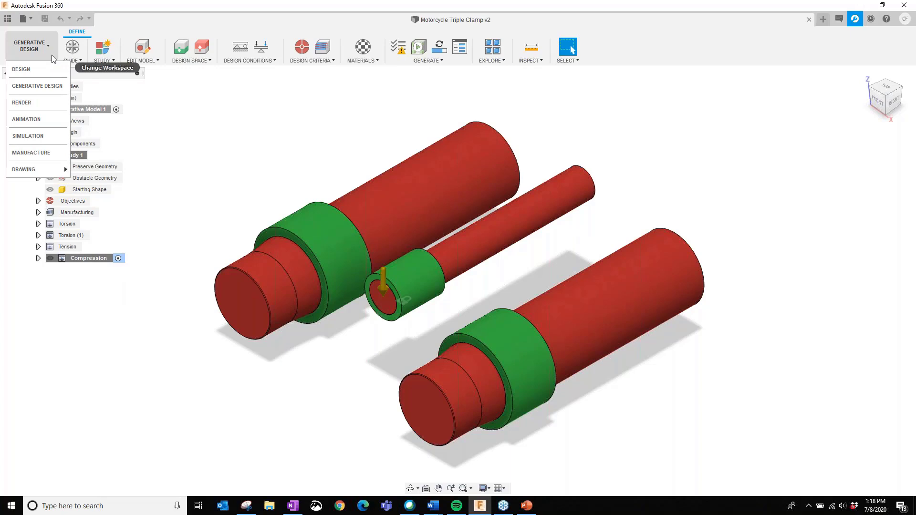
left_click(329, 125)
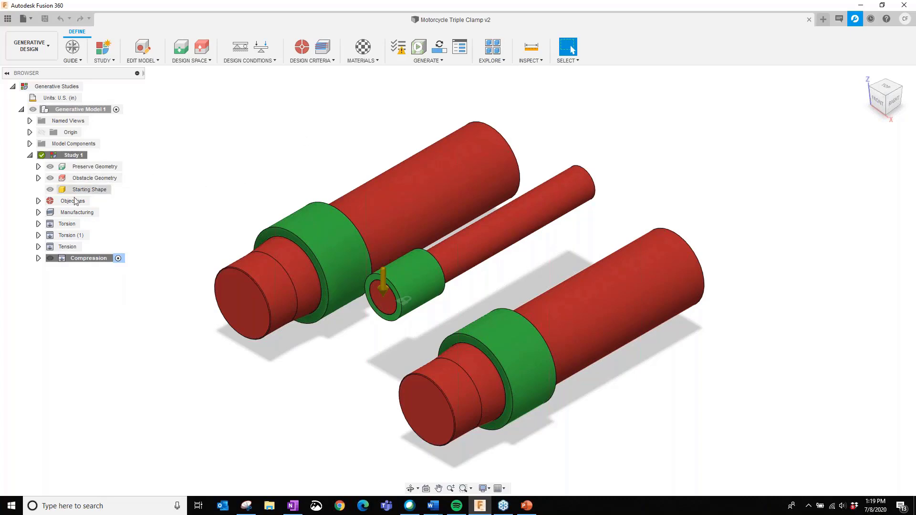
- Examine the starting shape and the three preserve geometry bodies of Study 1 by switching their visibility off and on
left_click(50, 190)
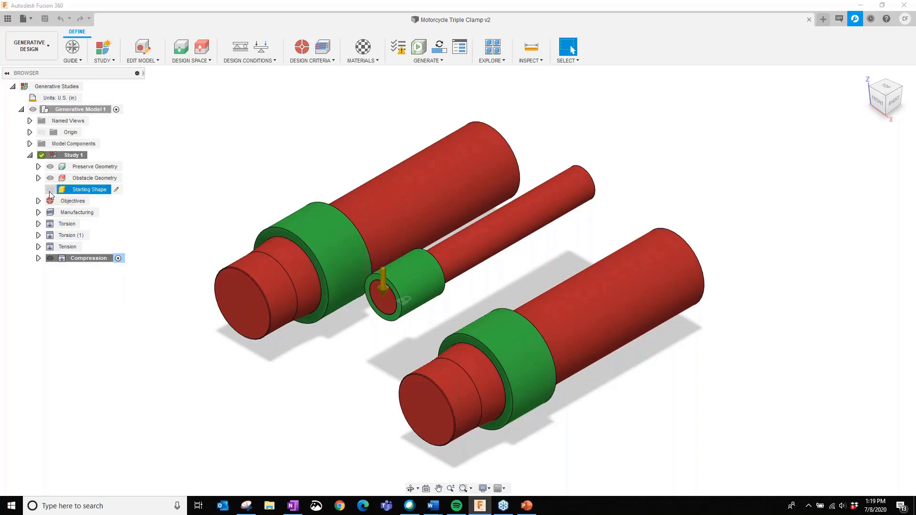
left_click(50, 191)
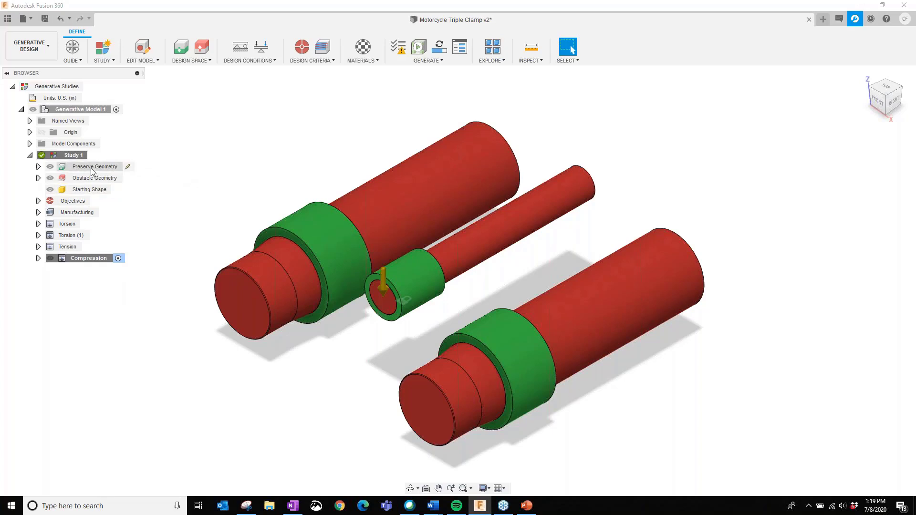
left_click(38, 167)
left_click(51, 169)
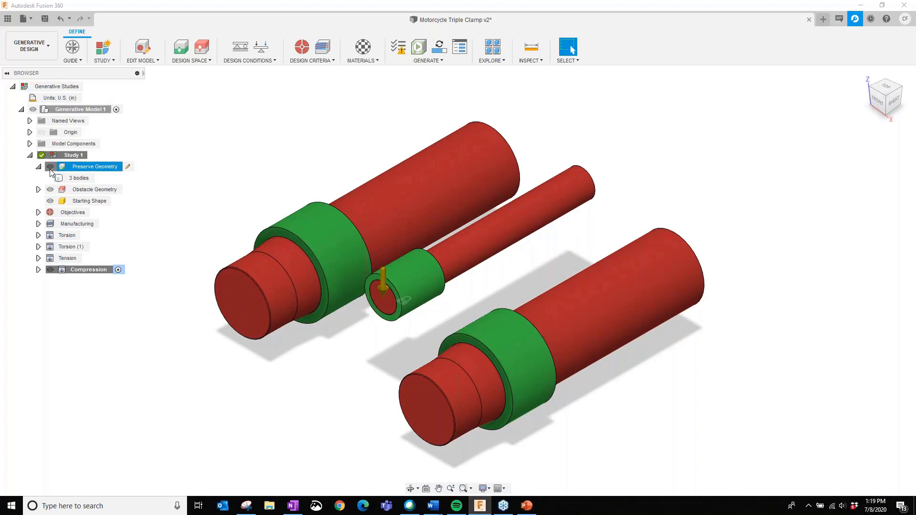
left_click(51, 168)
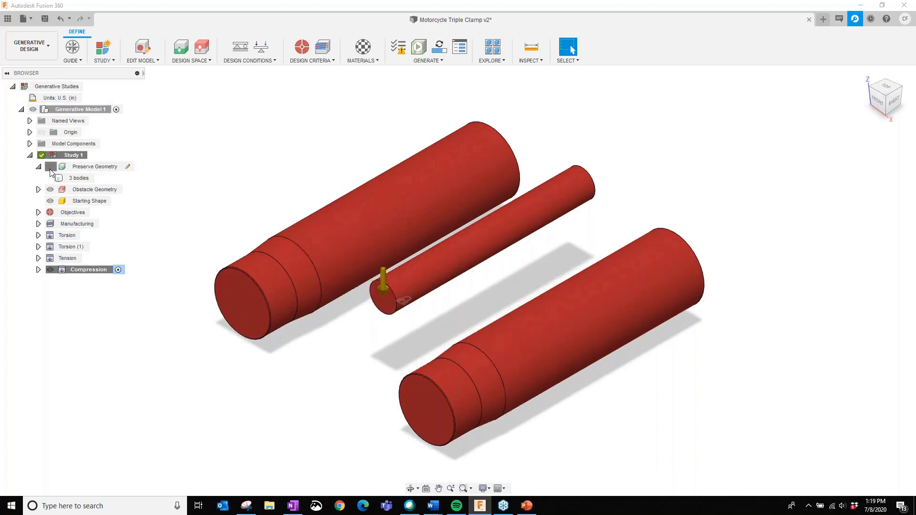
left_click(50, 167)
left_click(50, 167)
left_click(50, 167)
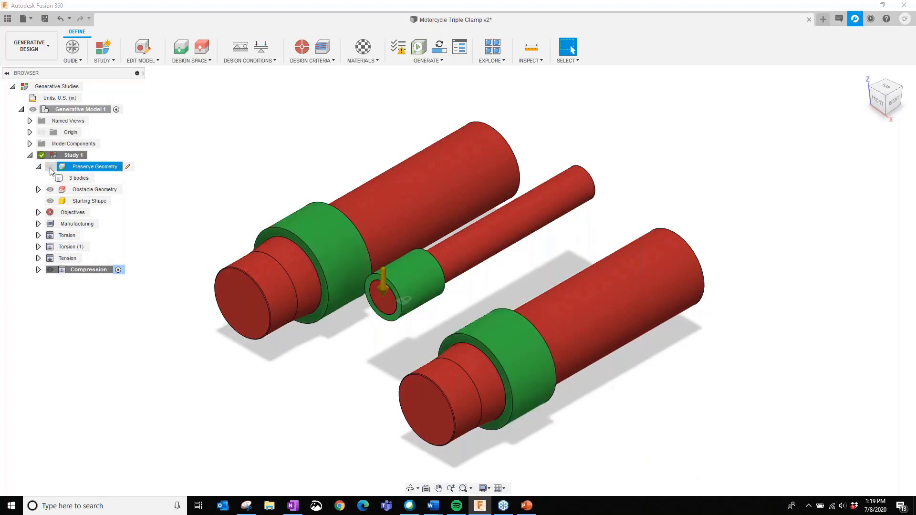
left_click(50, 167)
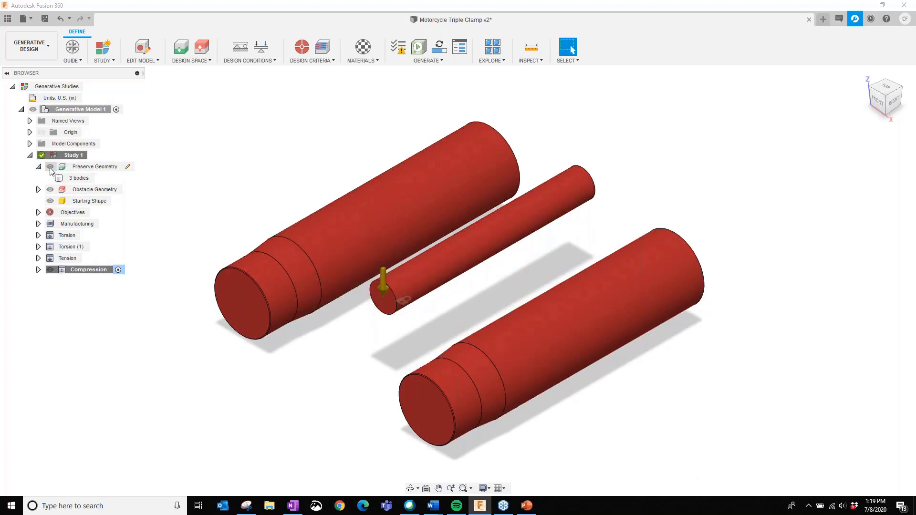
left_click(50, 167)
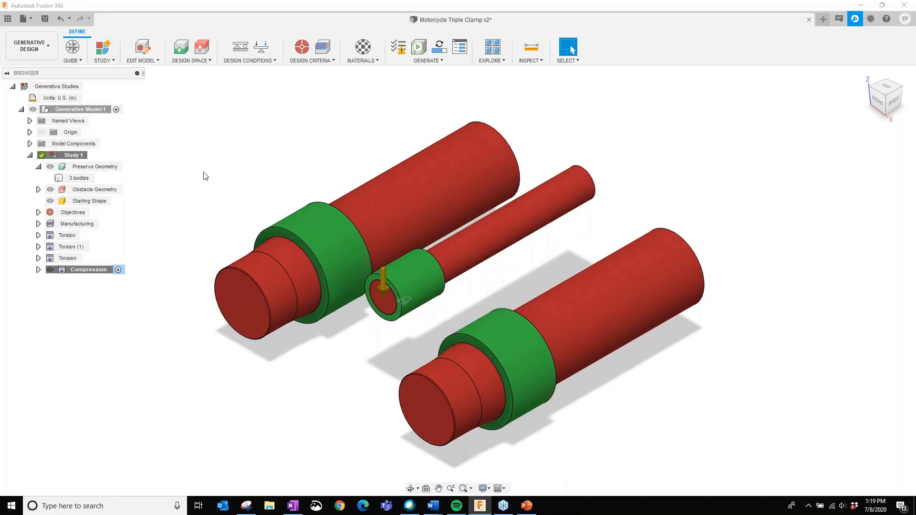
- Examine the obstacle geometry of Study 1 by switching its visibility off and on
left_click(47, 190)
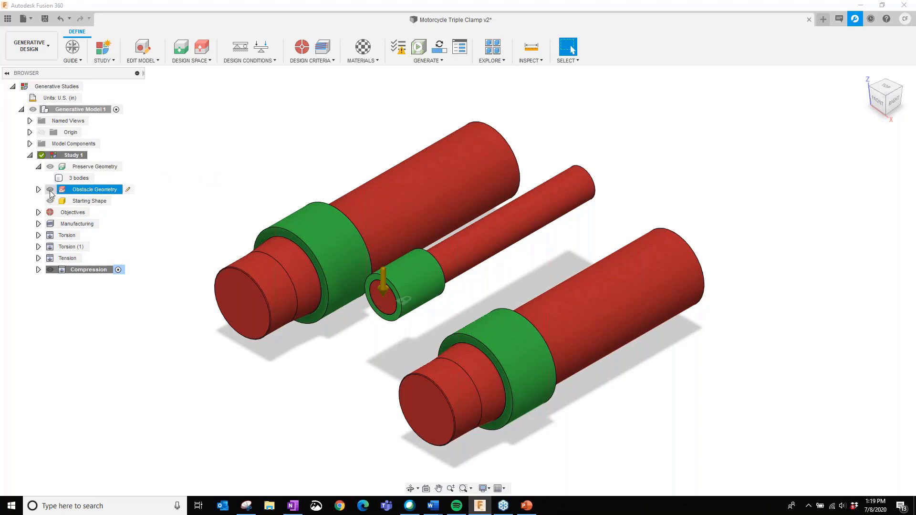
left_click(50, 190)
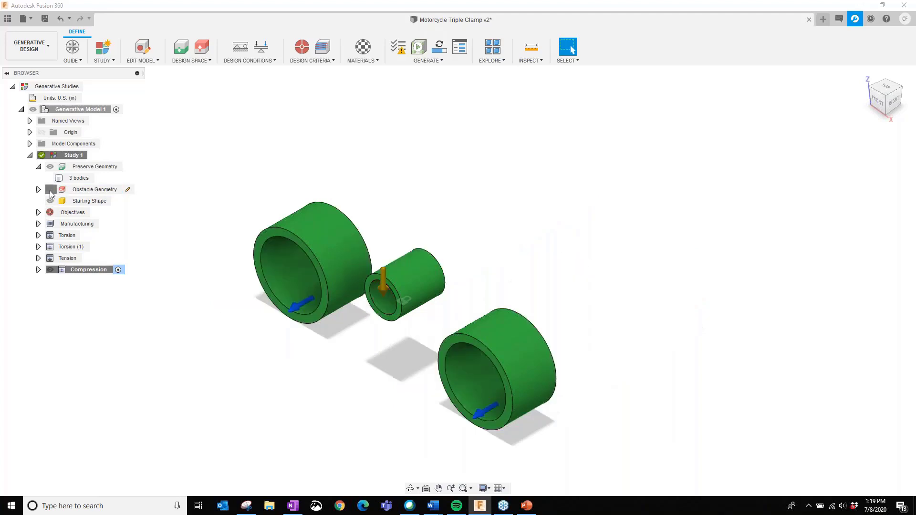
left_click(50, 190)
left_click(51, 190)
left_click(50, 190)
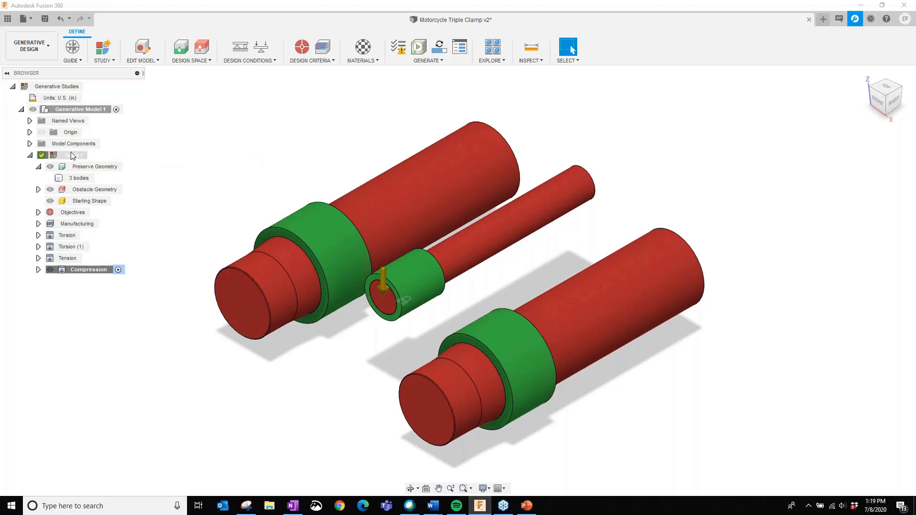
- Expand the model components down to their bodies and show the hidden obstacle plates Body4 and Body5
left_click(29, 145)
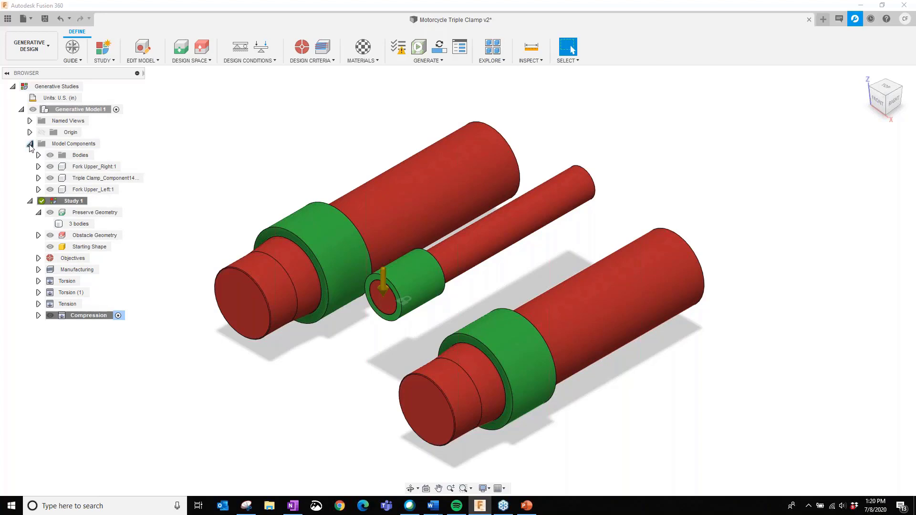
left_click(49, 168)
left_click(50, 168)
left_click(50, 179)
left_click(38, 155)
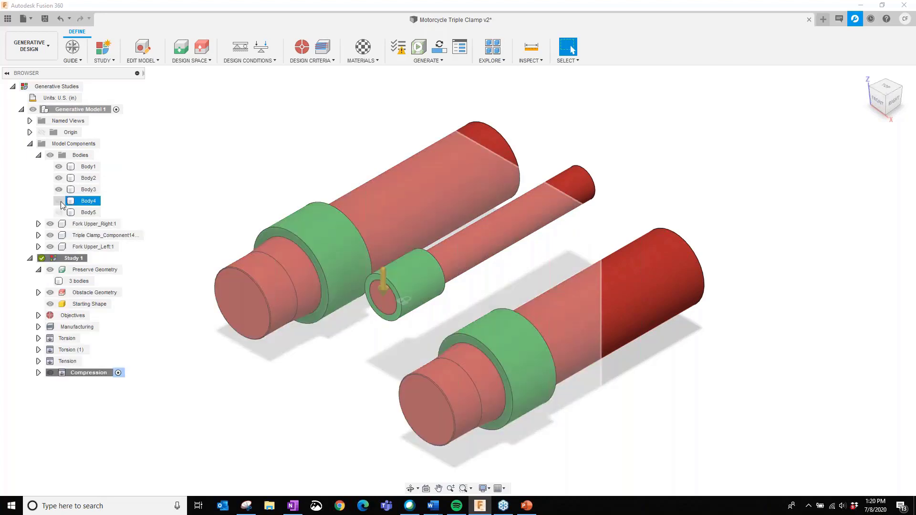
left_click(62, 201)
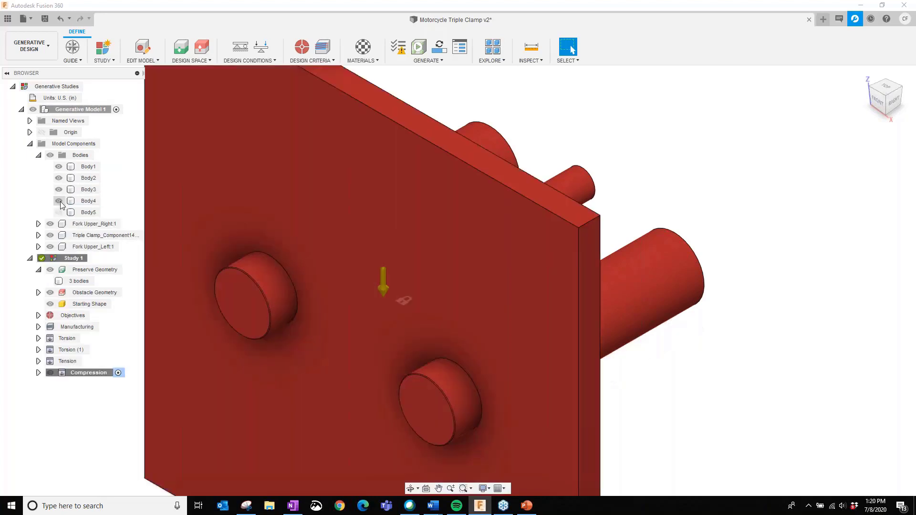
left_click(59, 213)
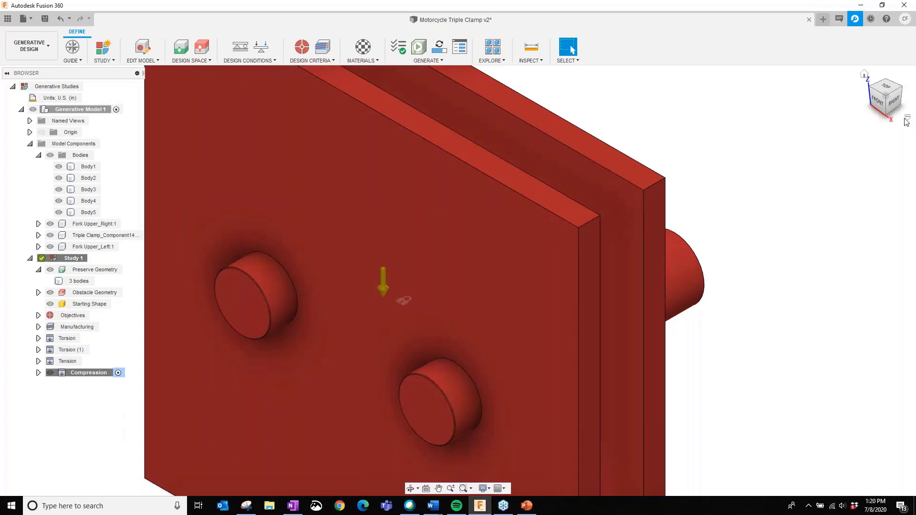
- Inspect the two obstacle plates in the model, then hide Body4 and Body5 again
left_click(908, 117)
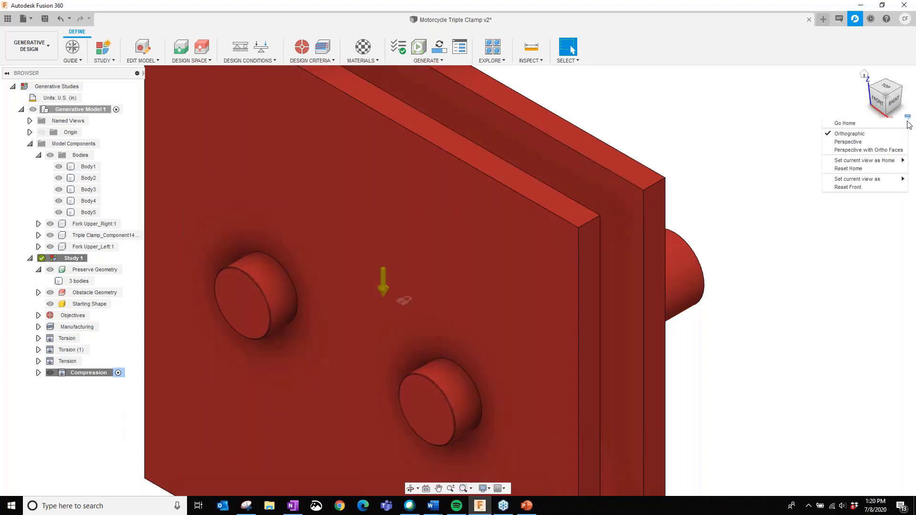
left_click(844, 251)
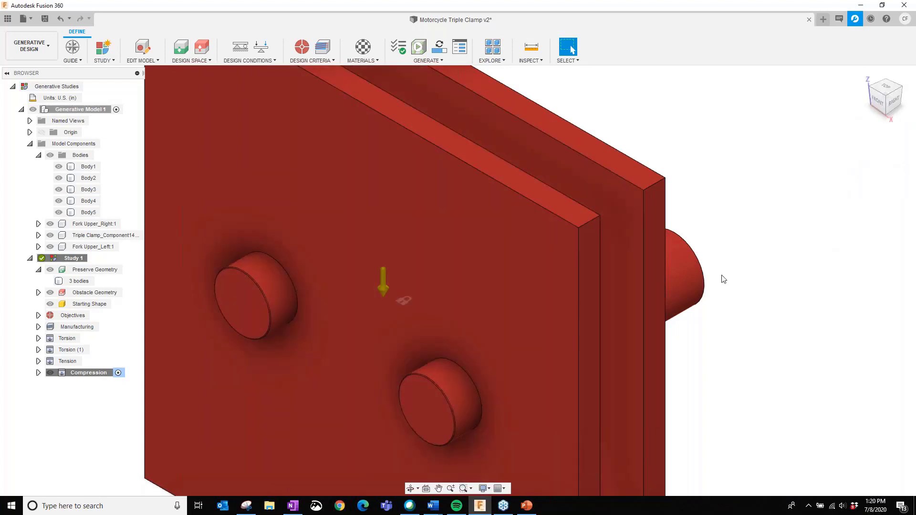
left_click(630, 215)
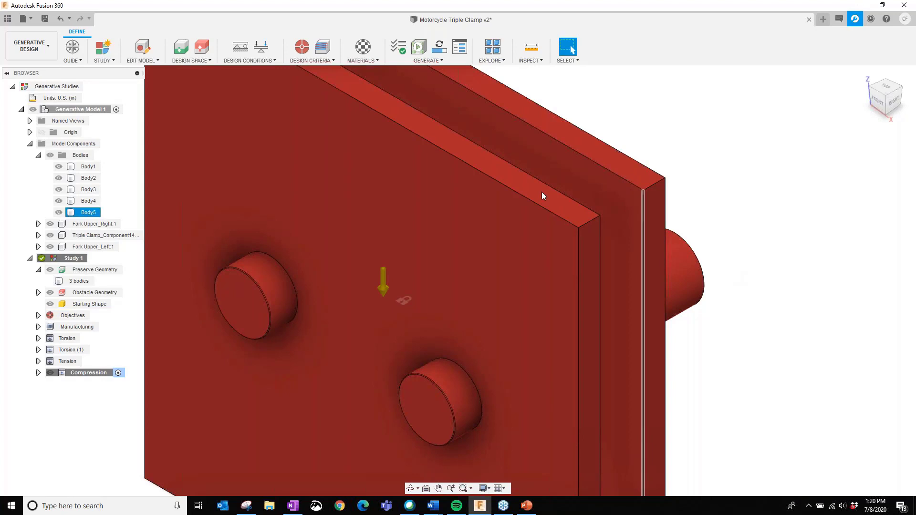
left_click(542, 193)
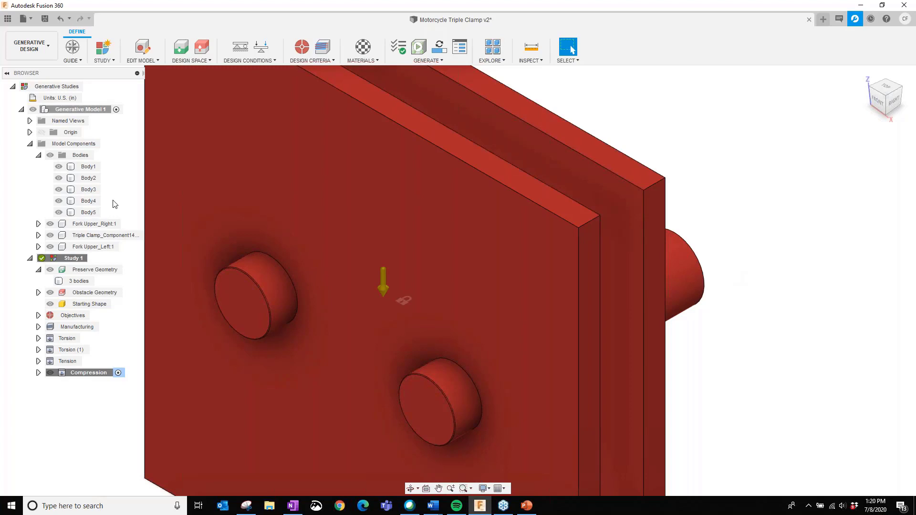
key("v")
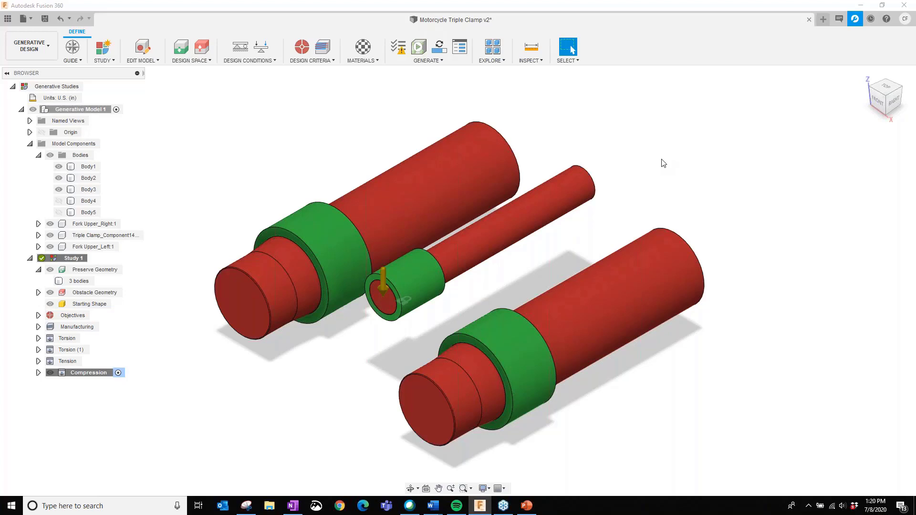
- Review the objective and safety factor limit of Study 1, cancel out of the settings and collapse the objectives
left_click(276, 252)
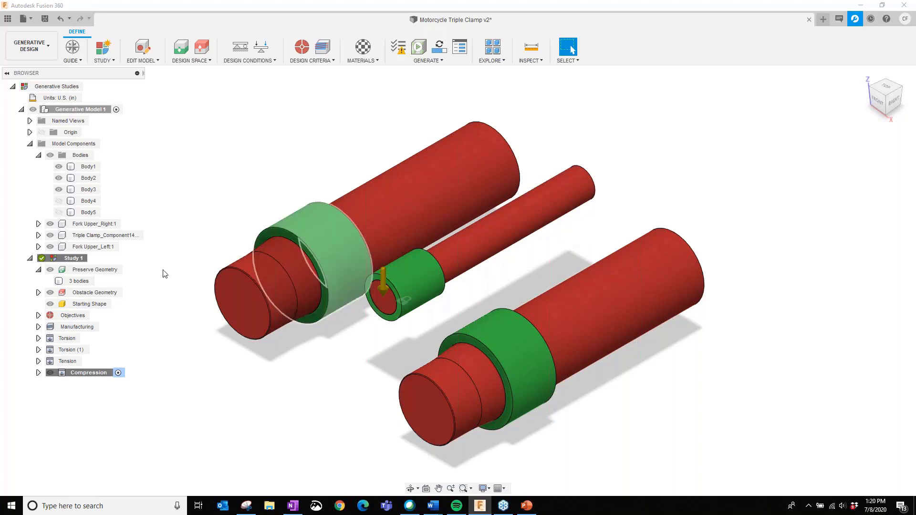
left_click(38, 315)
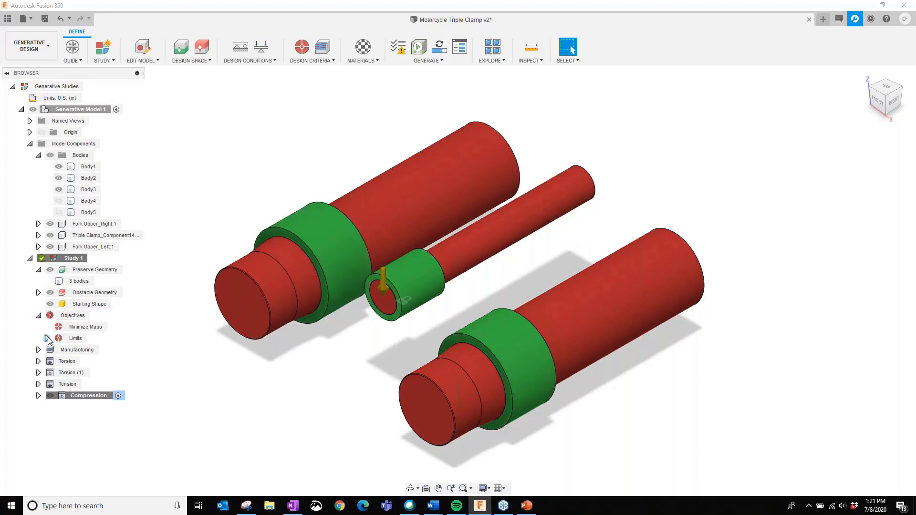
left_click(47, 339)
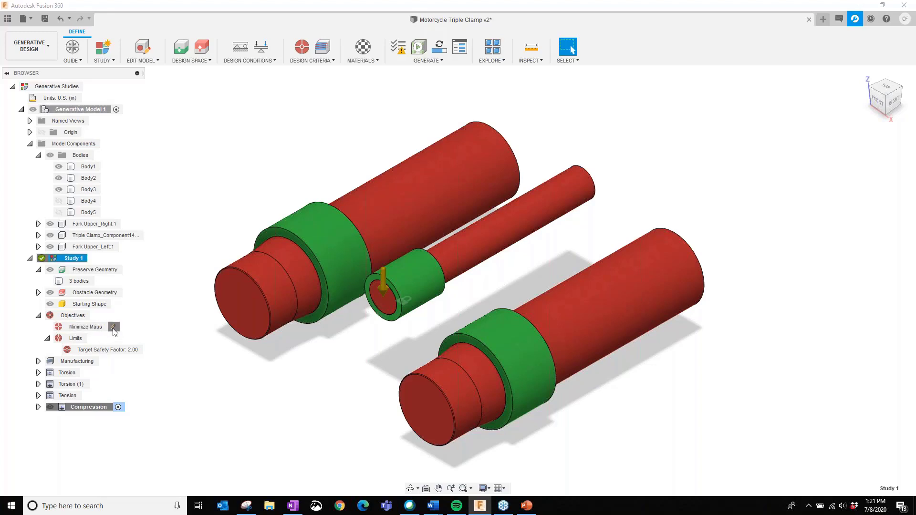
left_click(113, 327)
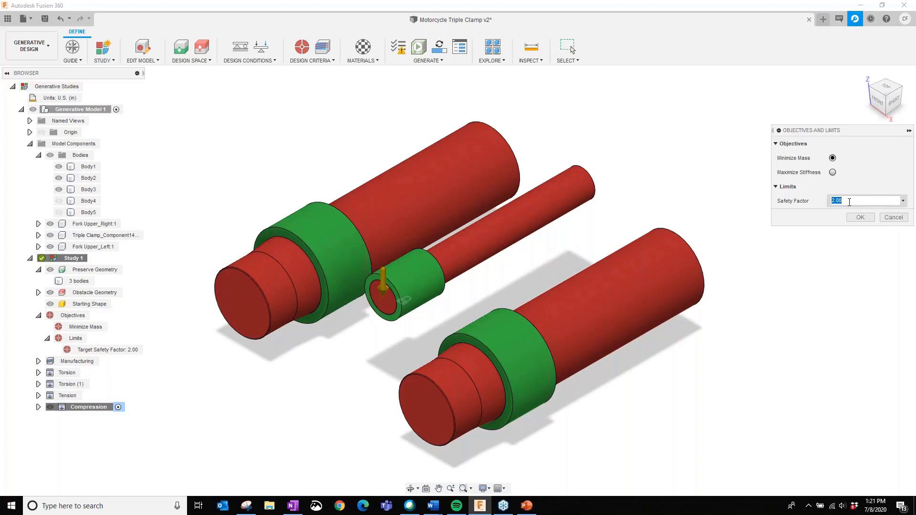
left_click(892, 218)
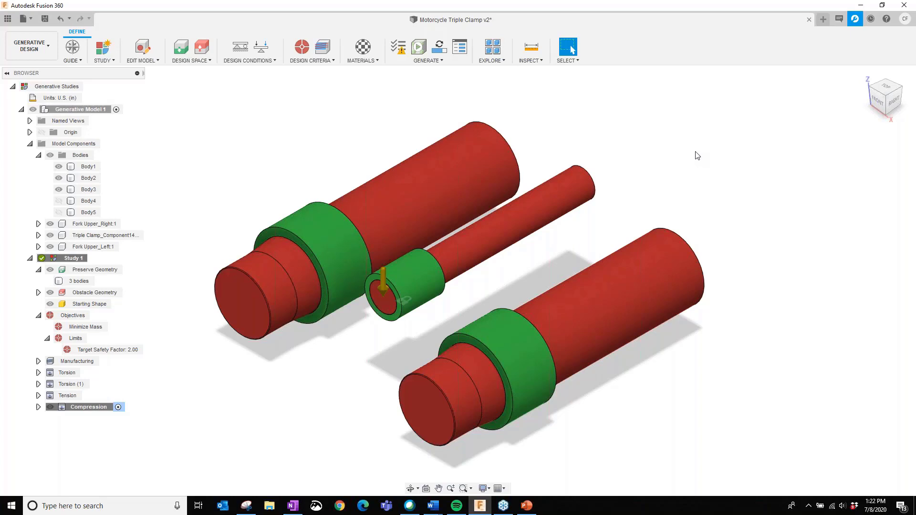
left_click(38, 315)
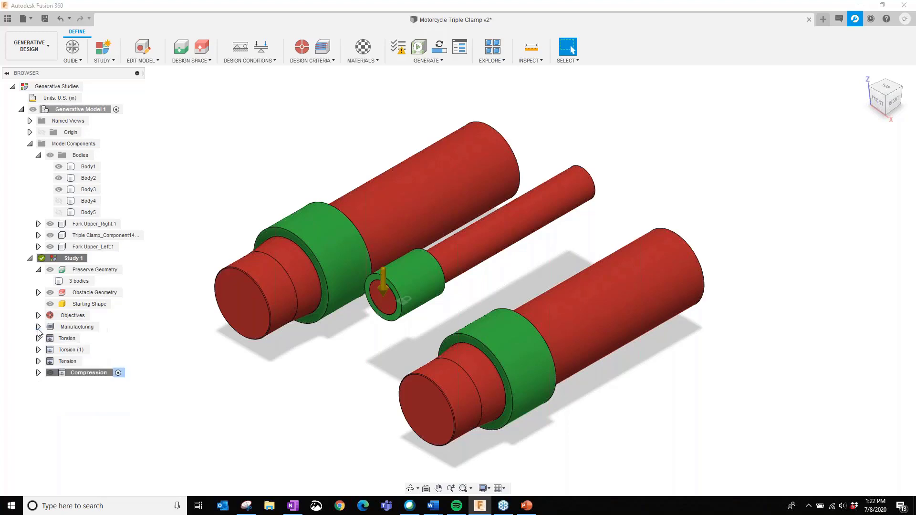
- Review the manufacturing methods of Study 1 and the study materials assigned to the Additive method
left_click(38, 327)
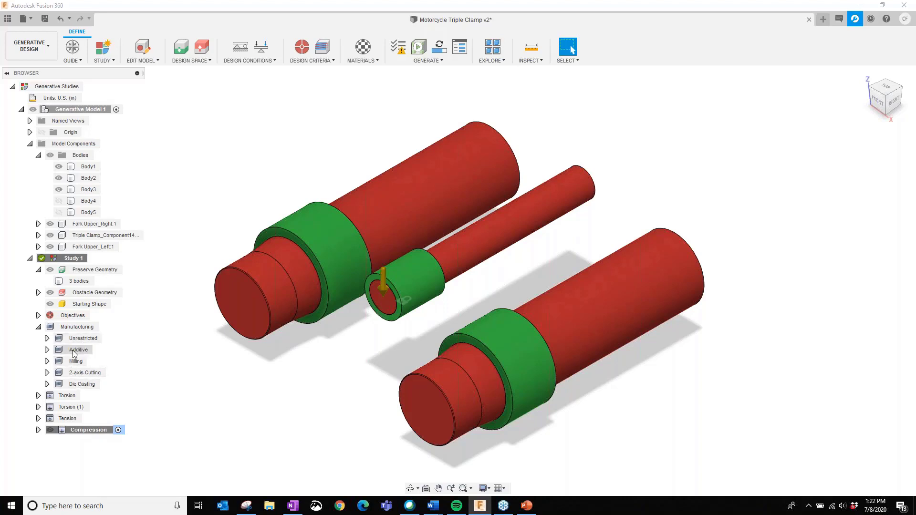
left_click(47, 349)
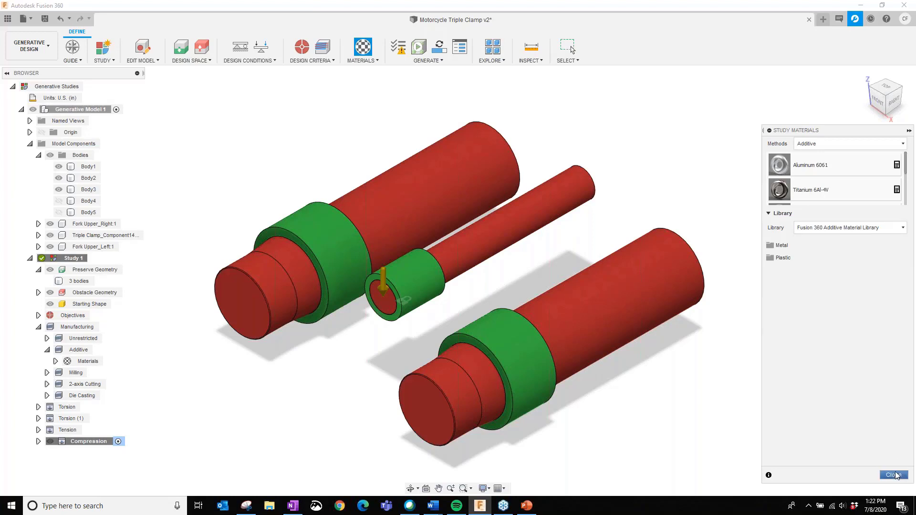
left_click(894, 475)
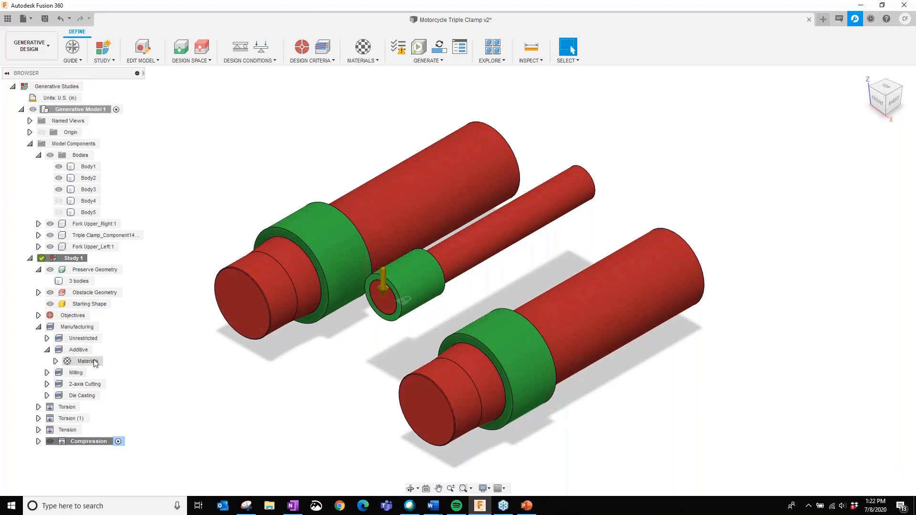
left_click(48, 351)
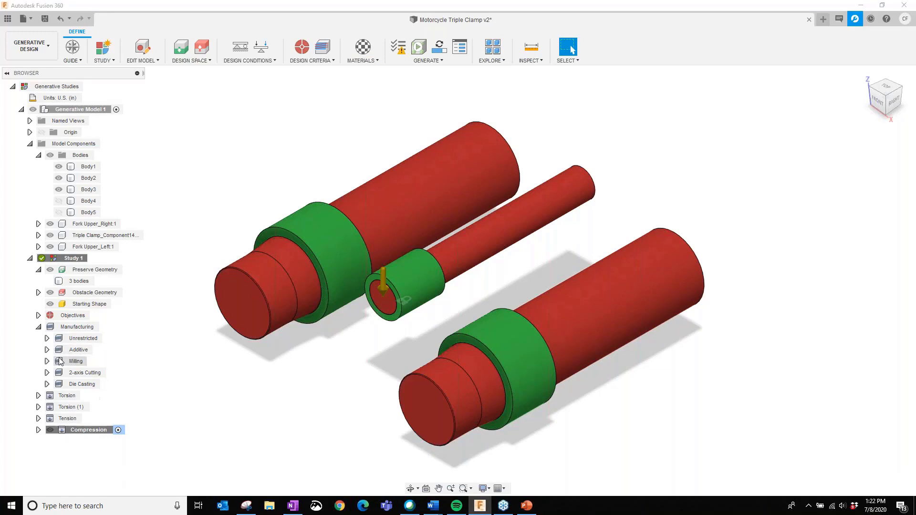
- Review the study materials assigned to the Milling and 2-axis Cutting methods, and close the study materials
left_click(47, 361)
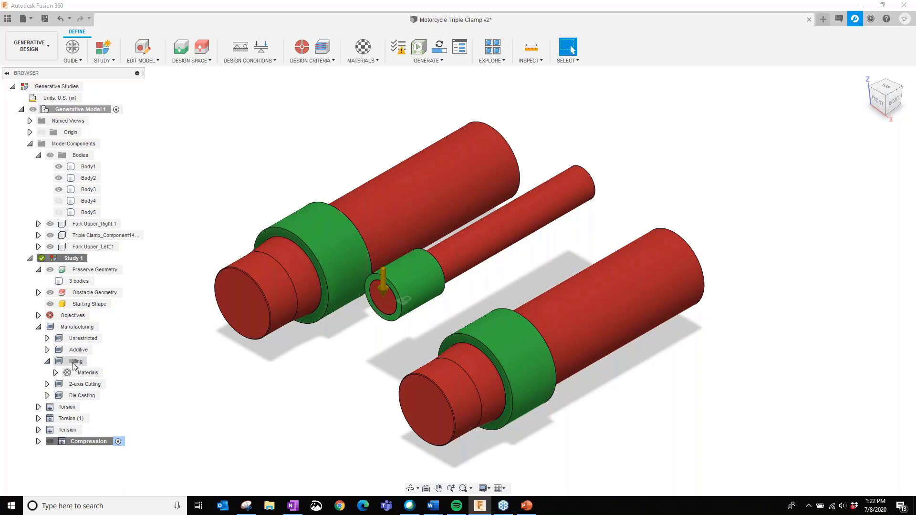
left_click(56, 372)
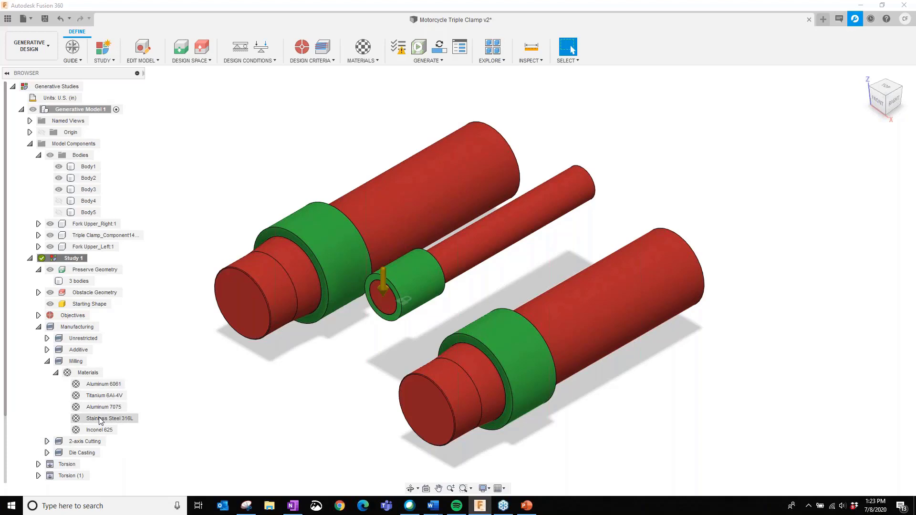
left_click(47, 442)
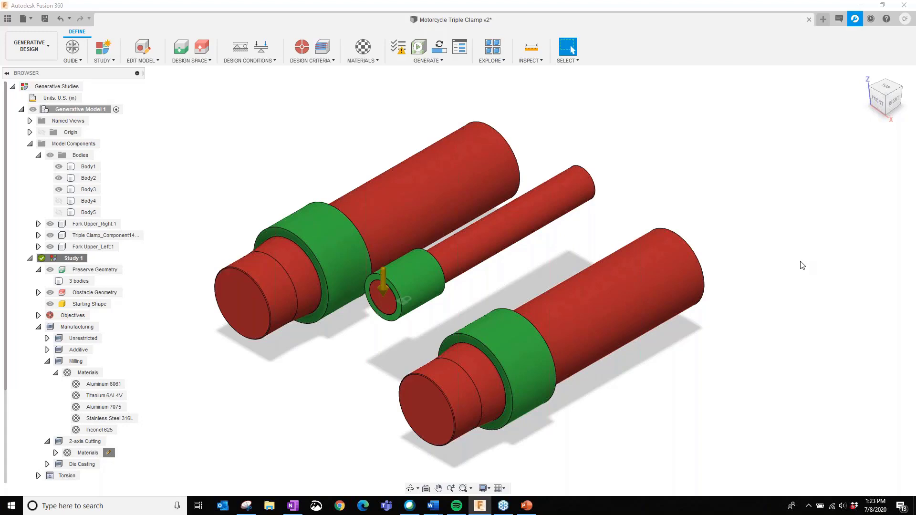
left_click(47, 362)
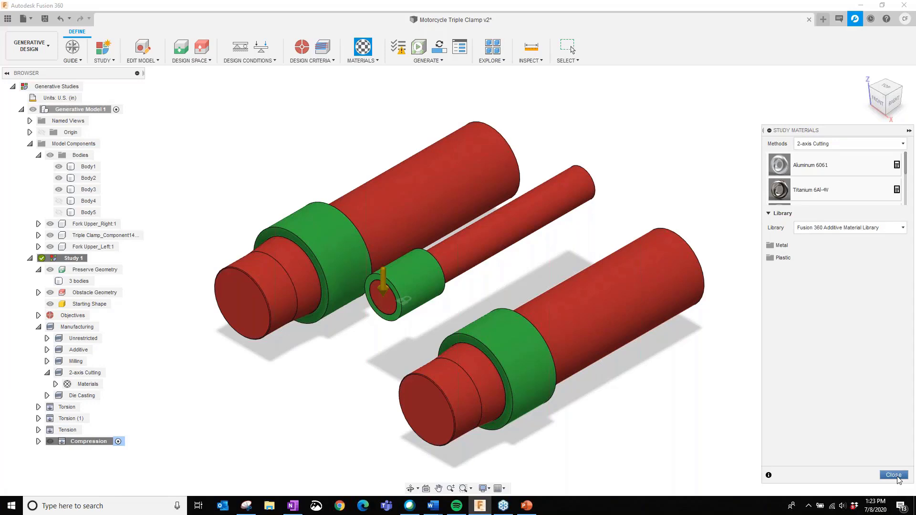
left_click(898, 476)
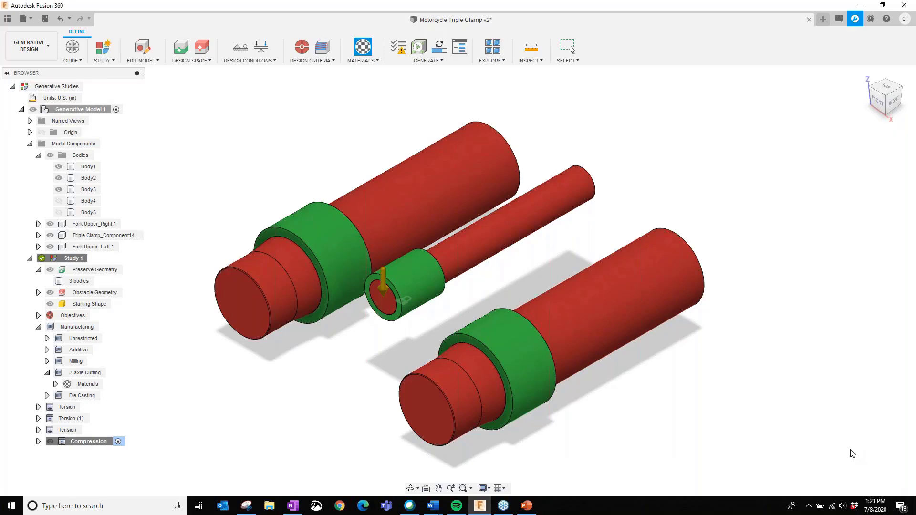
- Review the manufacturing settings of Study 1, comparing the 2.5-axis, 3-axis and 5-axis milling configurations
left_click(323, 49)
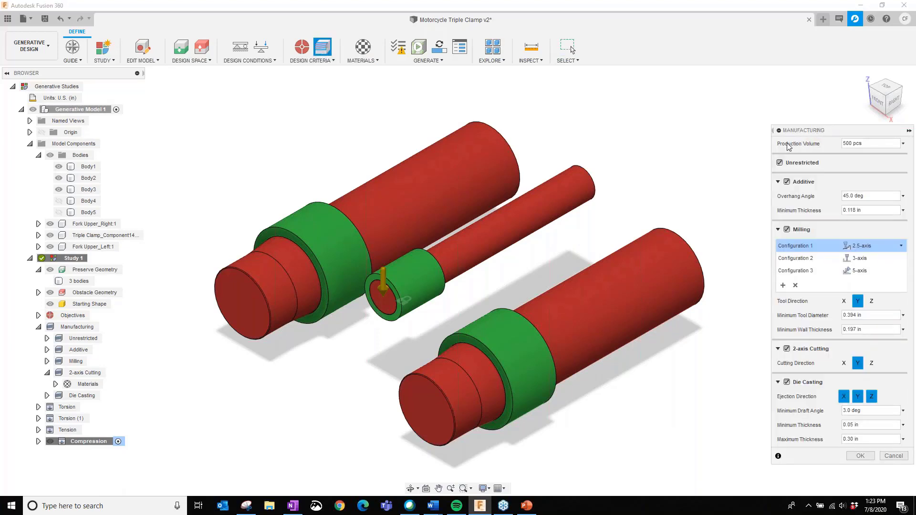
left_click(778, 182)
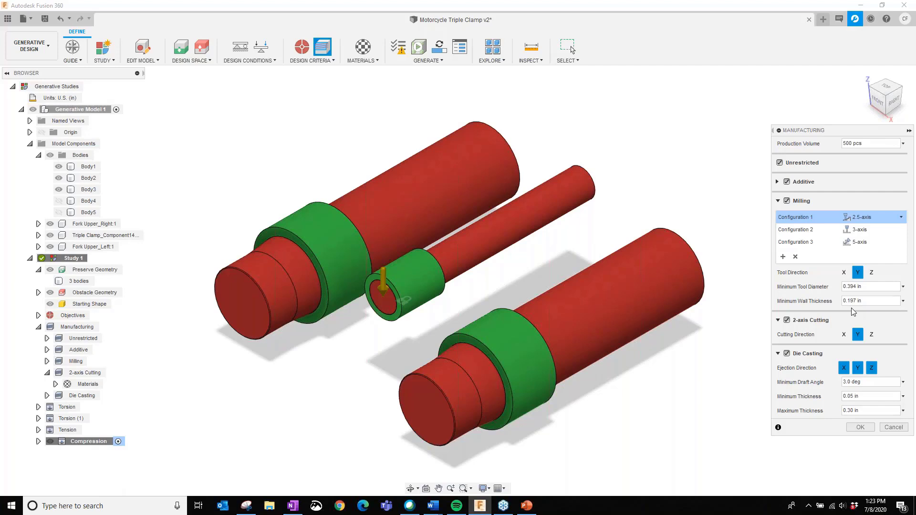
left_click(795, 231)
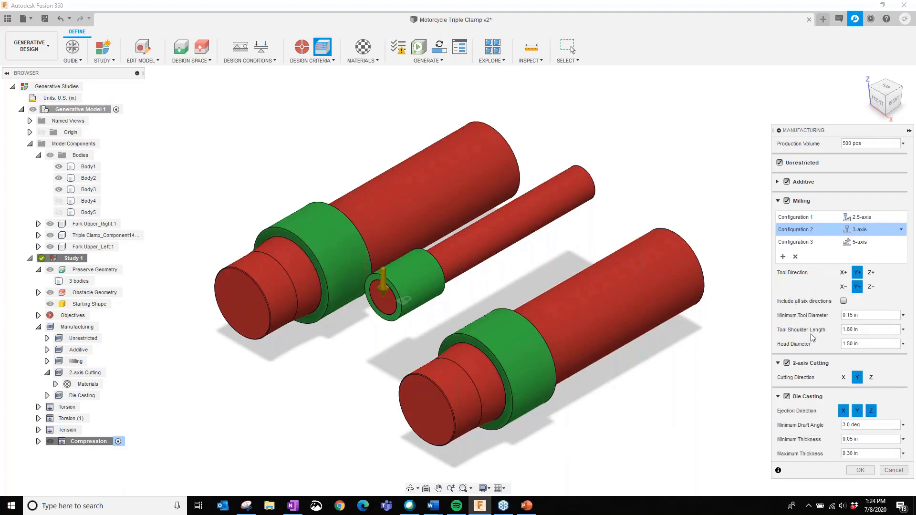
mouse_move(862, 329)
left_click(806, 243)
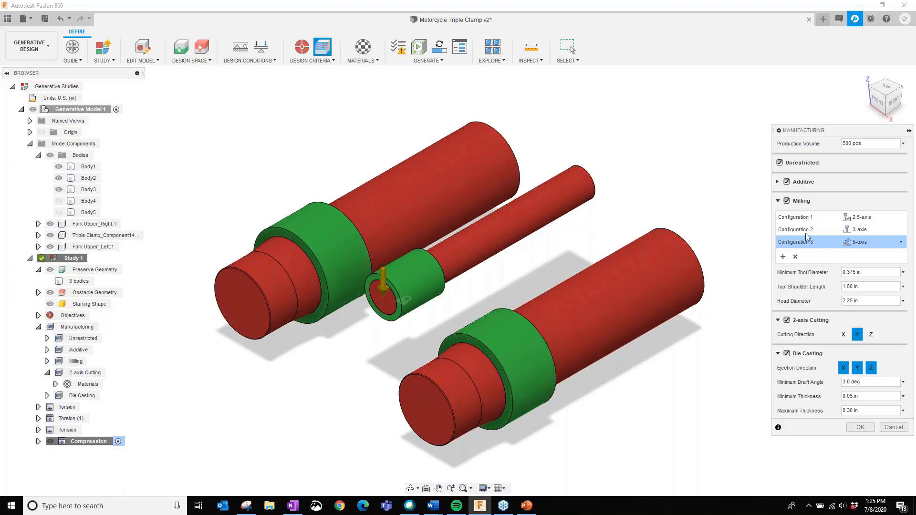
- Try adding a fourth milling configuration set to 2.5-axis, and remove it again
left_click(782, 258)
left_click(902, 256)
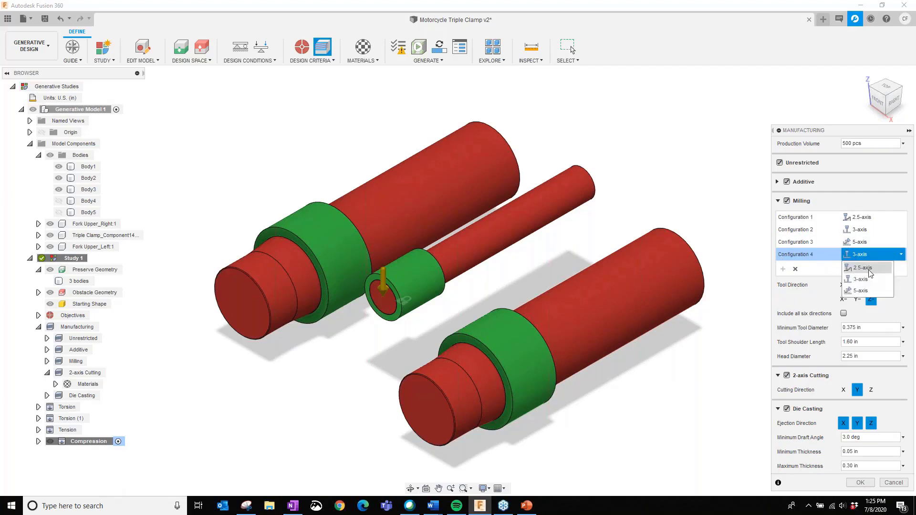
left_click(863, 268)
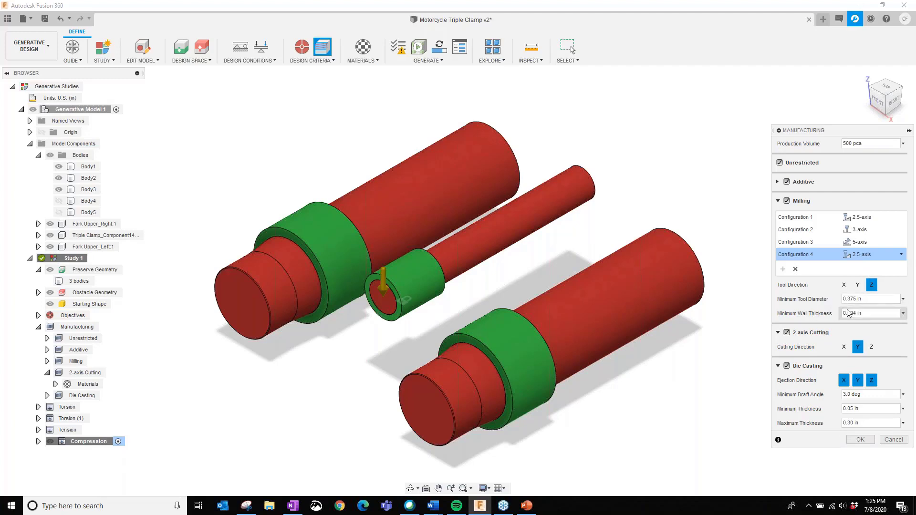
left_click(795, 270)
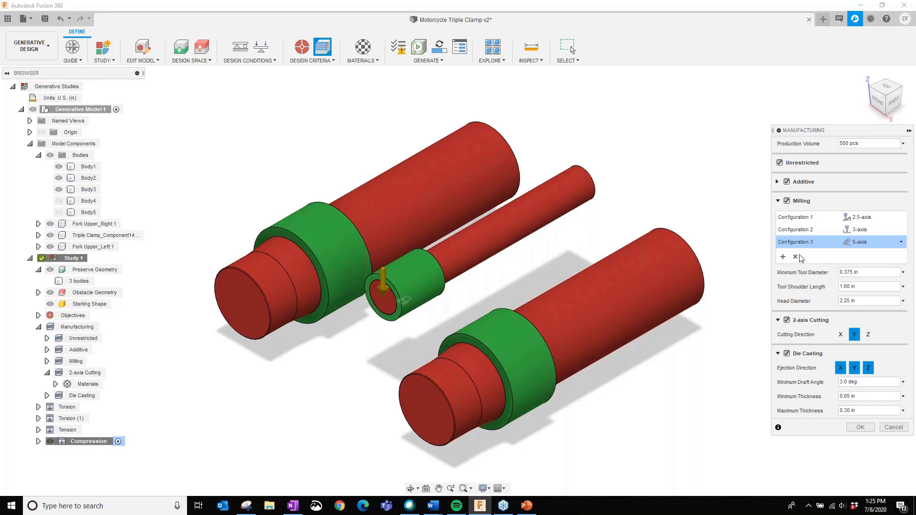
- Restrict the die casting ejection direction to Y only and accept the manufacturing settings
left_click(779, 202)
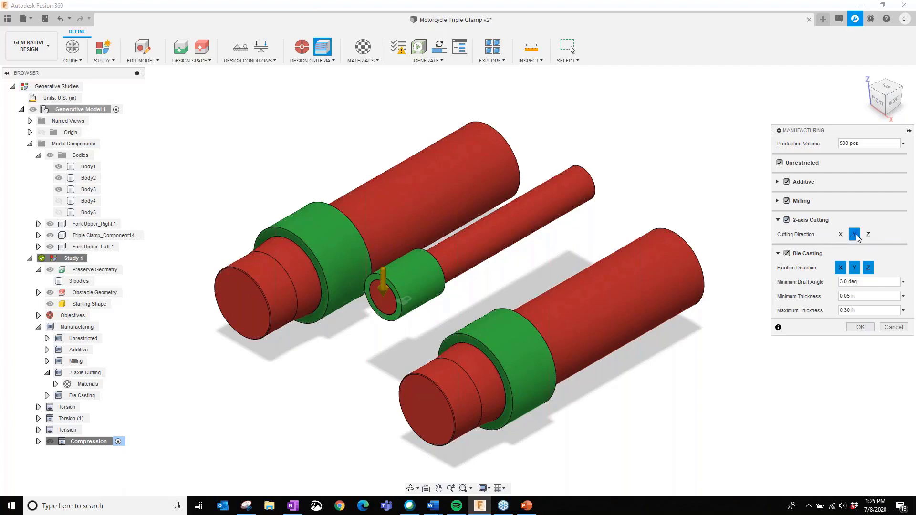
left_click(778, 220)
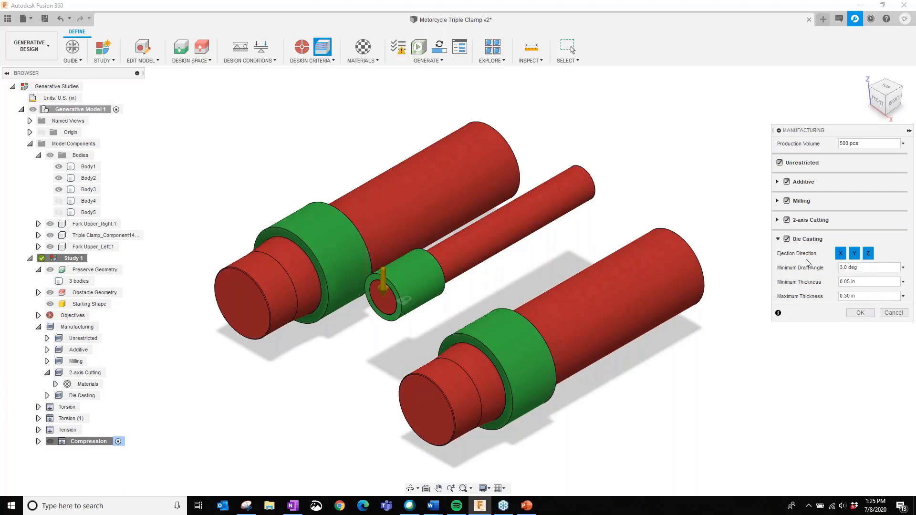
left_click(868, 253)
left_click(870, 268)
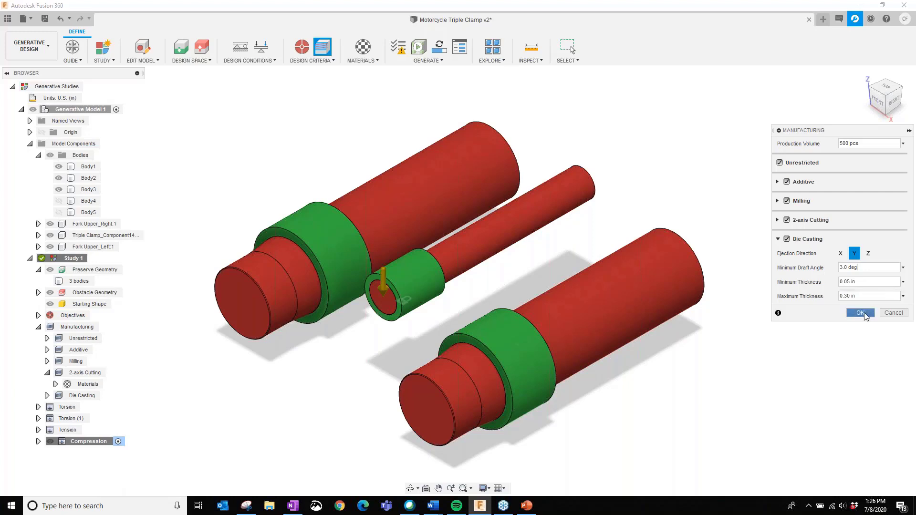
left_click(861, 313)
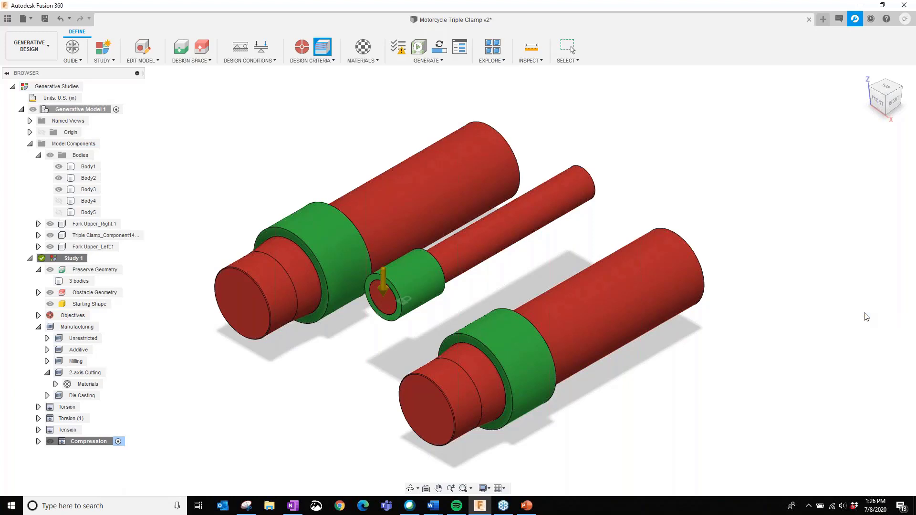
- Review the available structural constraint types and cancel without adding a constraint
left_click(237, 48)
left_click(867, 144)
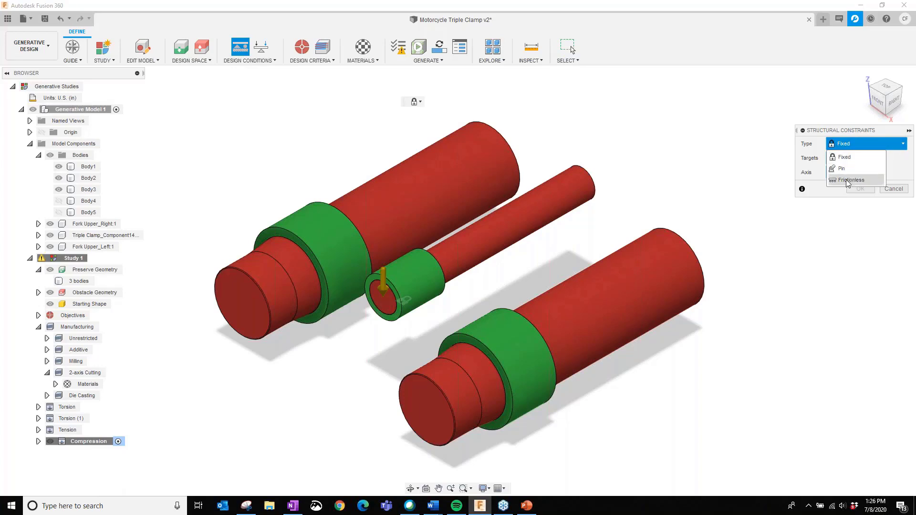
left_click(901, 188)
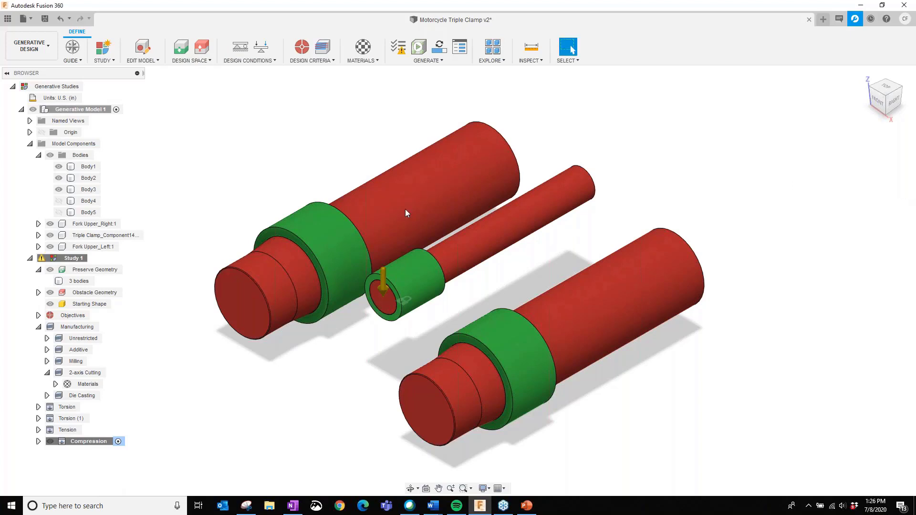
- Review the available structural load types and cancel without adding a load
left_click(351, 236)
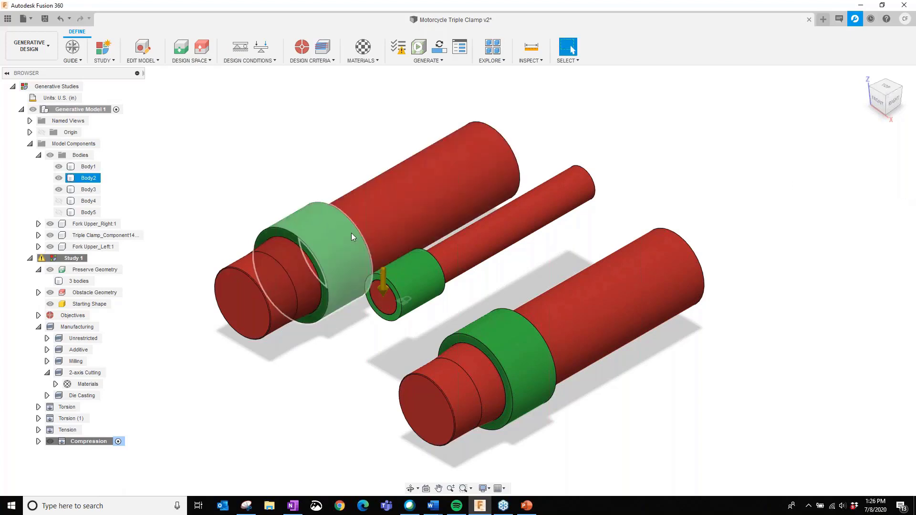
left_click(261, 47)
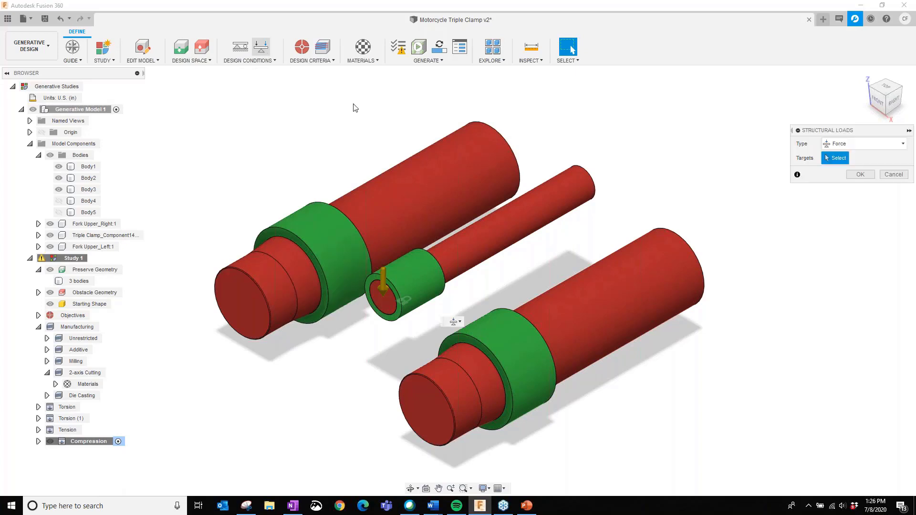
left_click(887, 144)
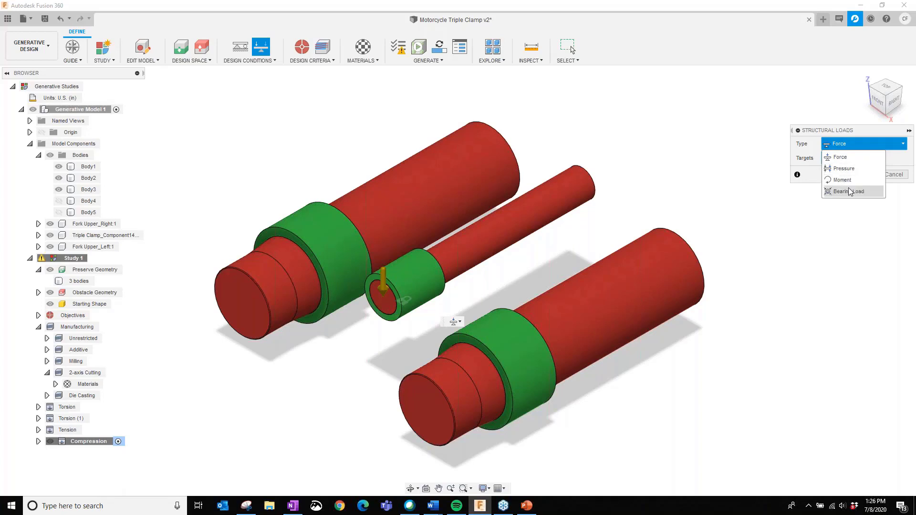
left_click(797, 195)
left_click(891, 175)
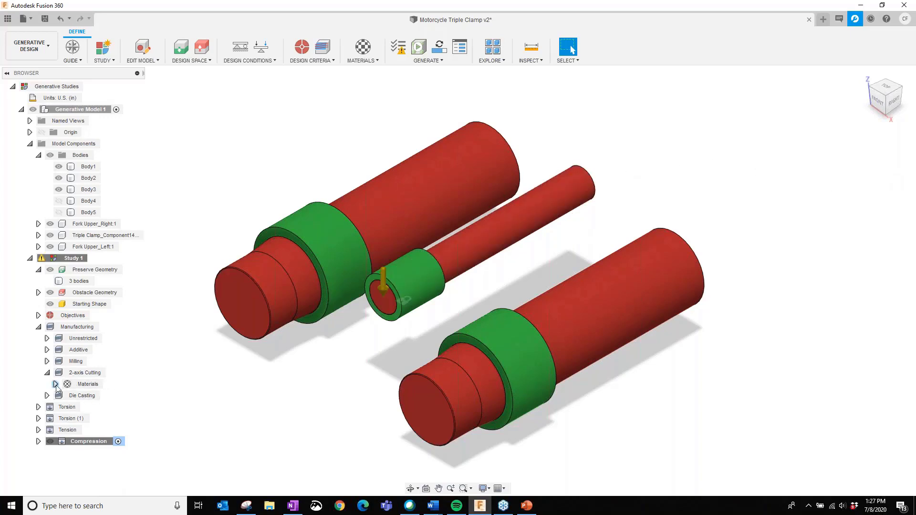
- Review the loads defined in the Torsion load case and collapse it again
left_click(38, 407)
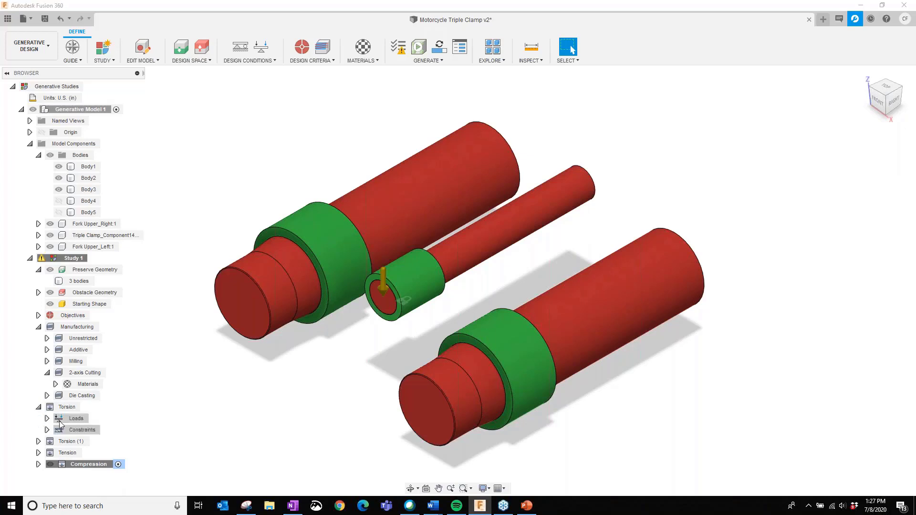
left_click(47, 419)
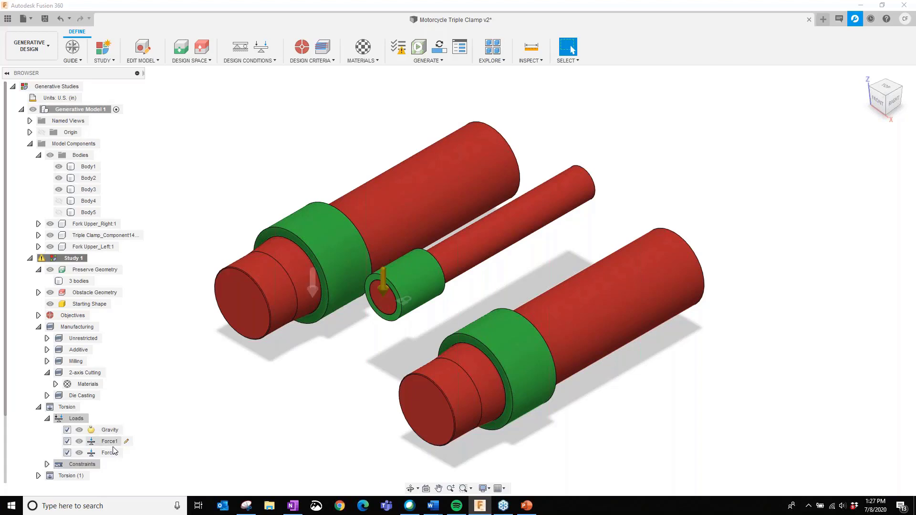
left_click(39, 407)
- Examine the loads and the fixed constraint of the Tension load case, and collapse it again
left_click(39, 430)
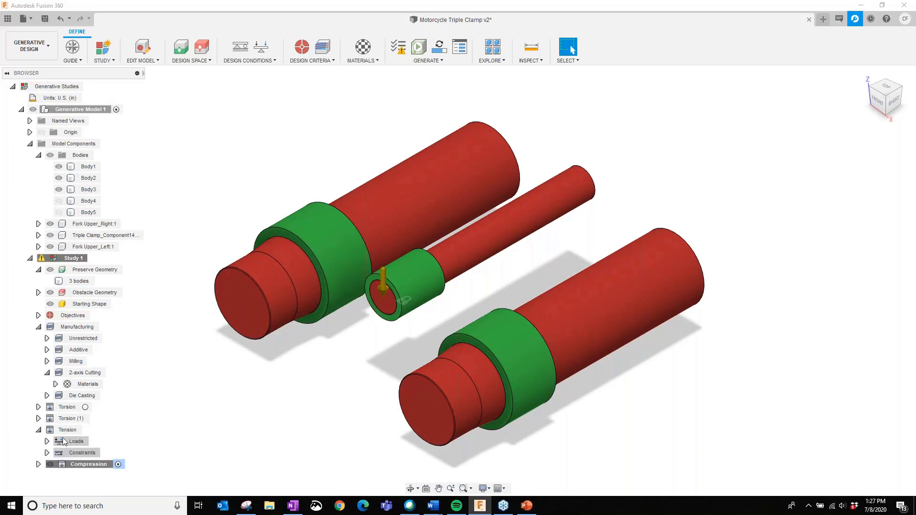
left_click(46, 442)
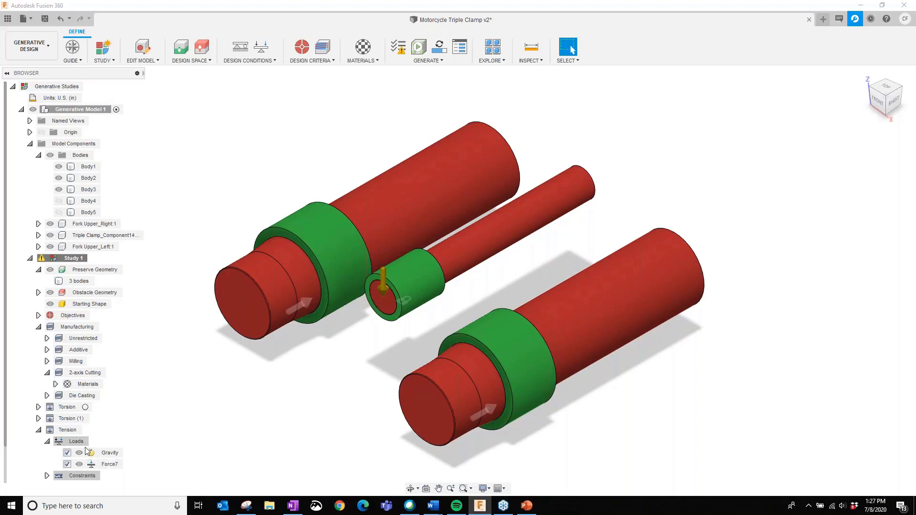
left_click(39, 430)
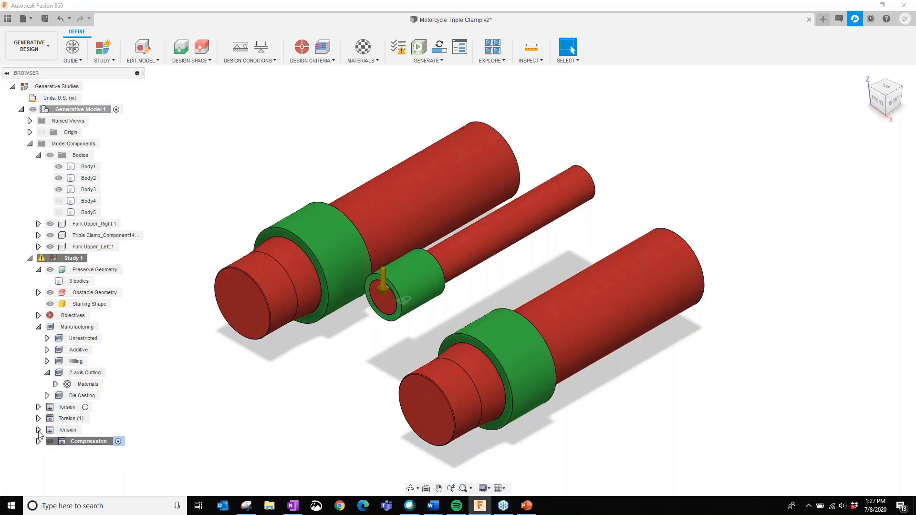
left_click(38, 430)
left_click(47, 476)
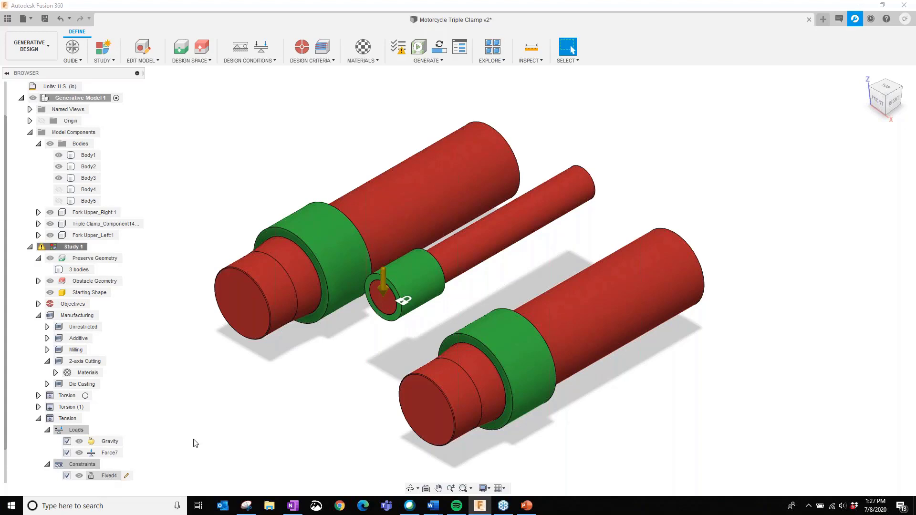
left_click(392, 271)
left_click(270, 382)
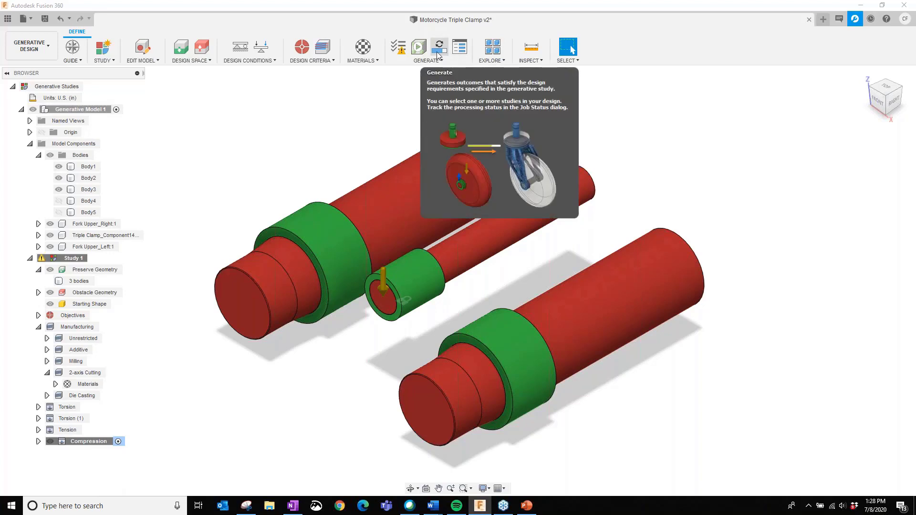
- Run the pre-check on Study 1, close its report and show the hidden obstacle plates Body4 and Body5
left_click(399, 53)
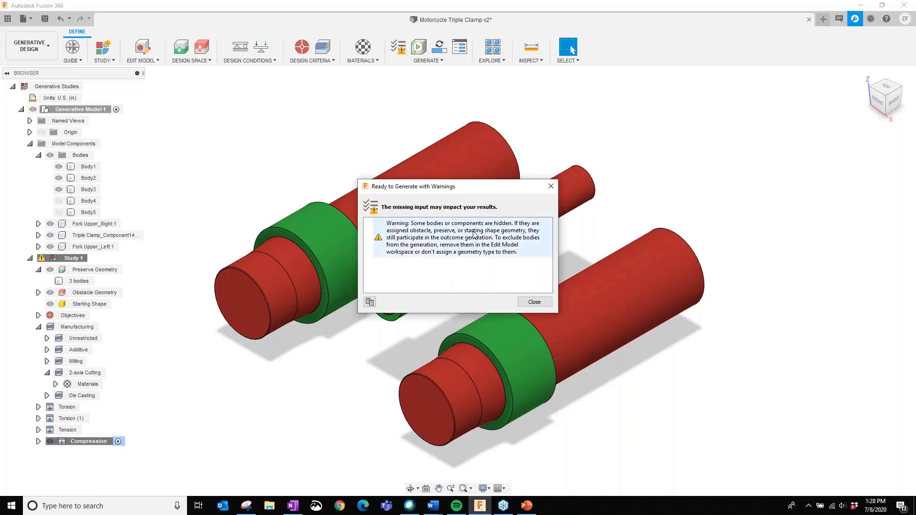
left_click(533, 302)
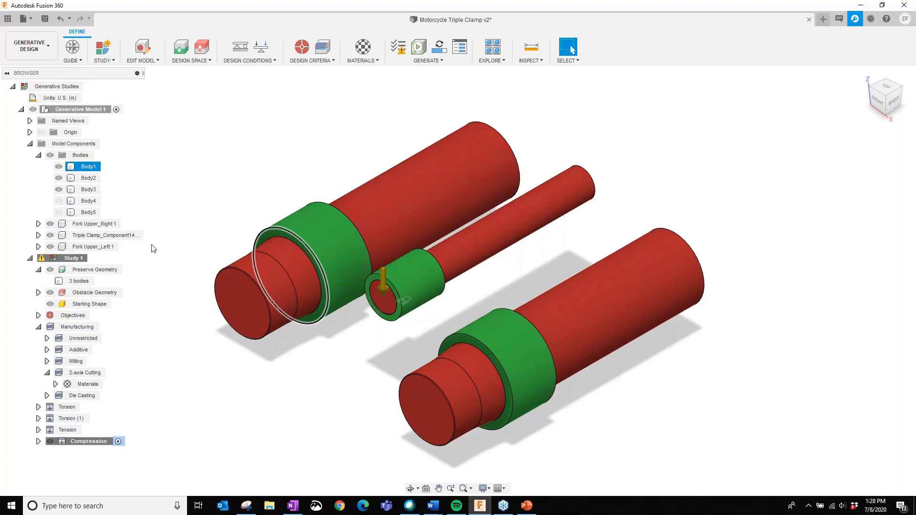
left_click(61, 202)
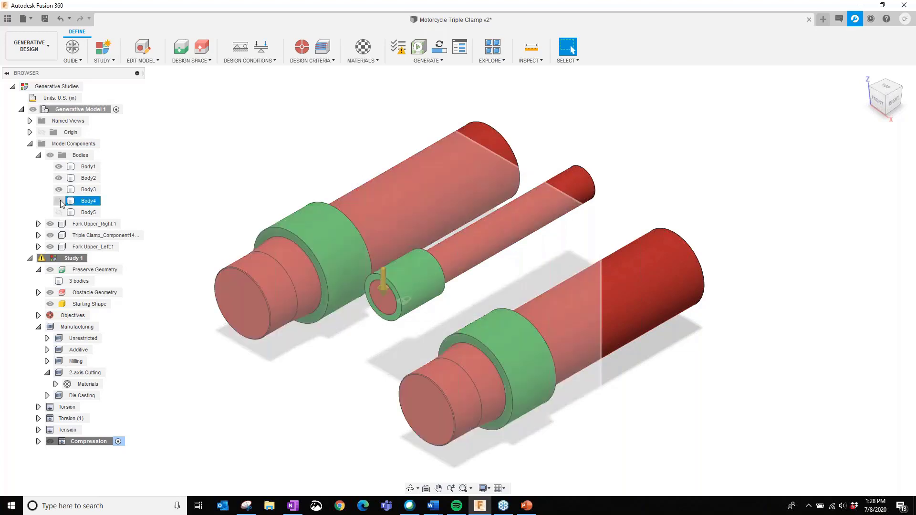
left_click(59, 202)
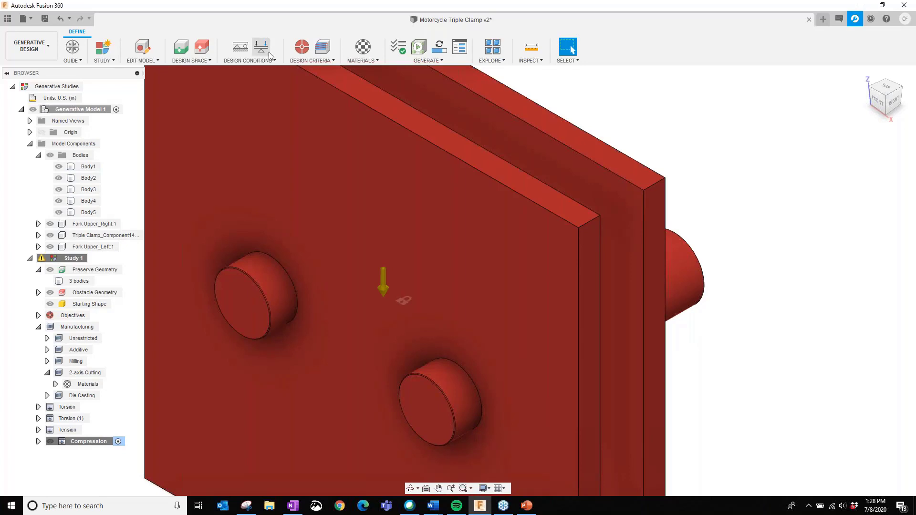
middle_click_drag(790, 260, 706, 244)
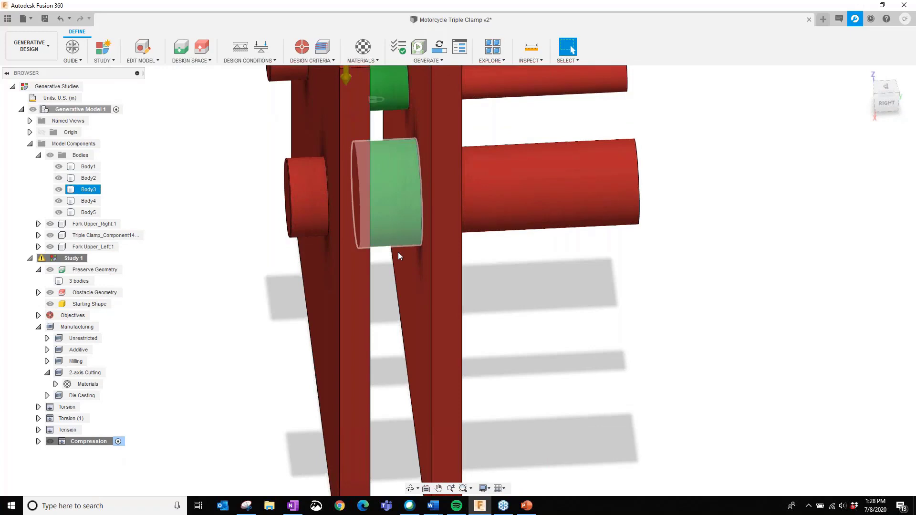
middle_click_drag(529, 288, 588, 362, "shift")
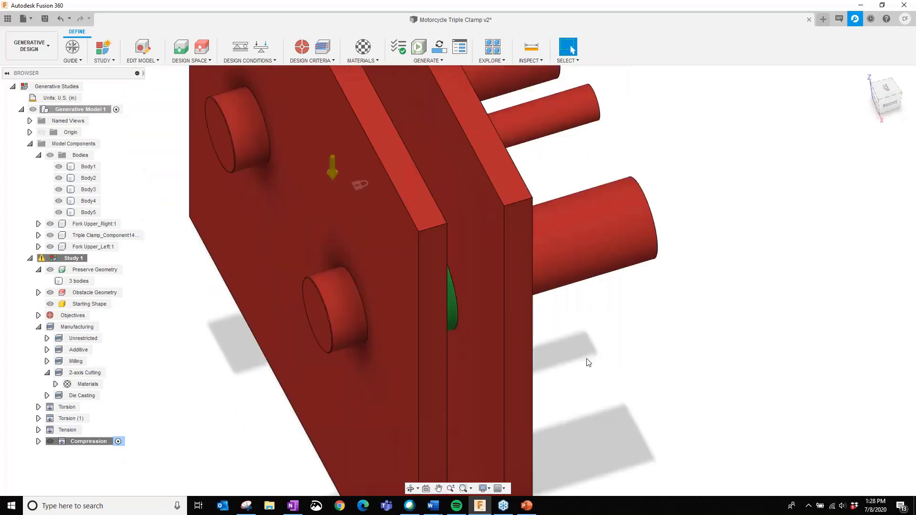
- Return to the home view and generate an outcome preview of Study 1 with the Previewer
mouse_move(866, 82)
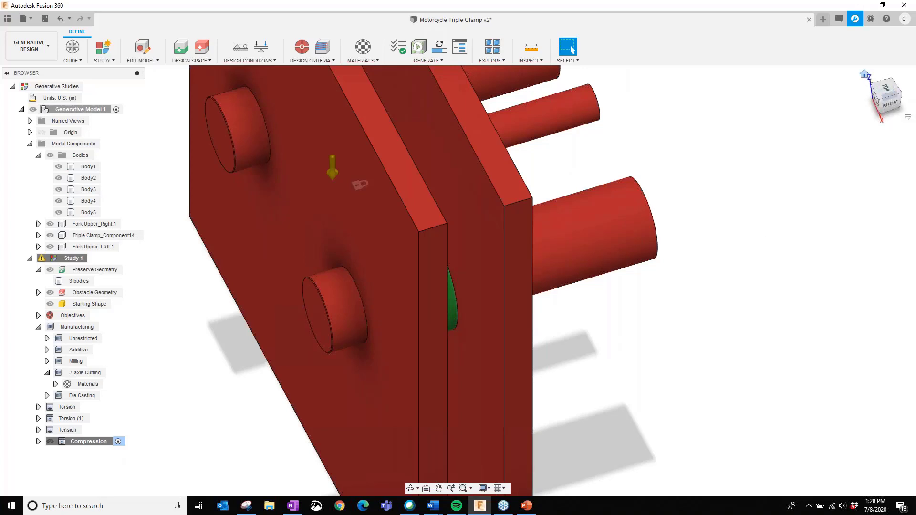
left_click(864, 74)
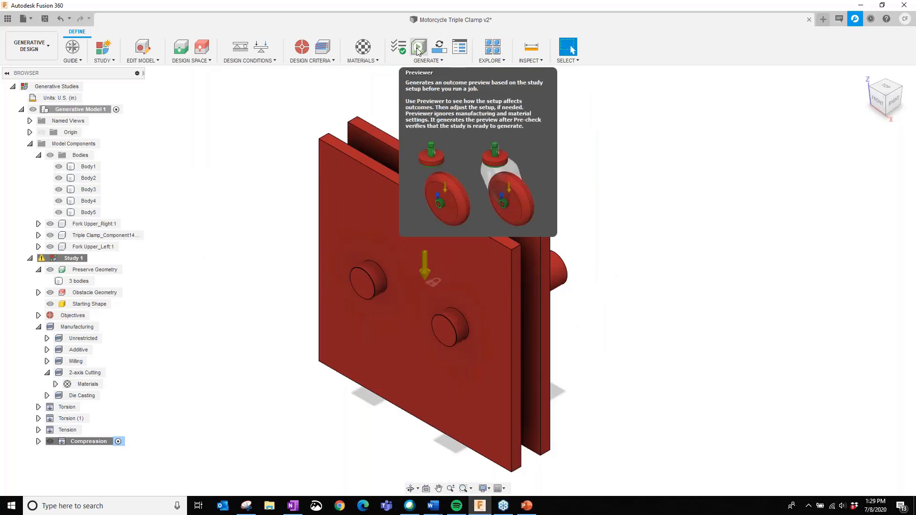
left_click(418, 48)
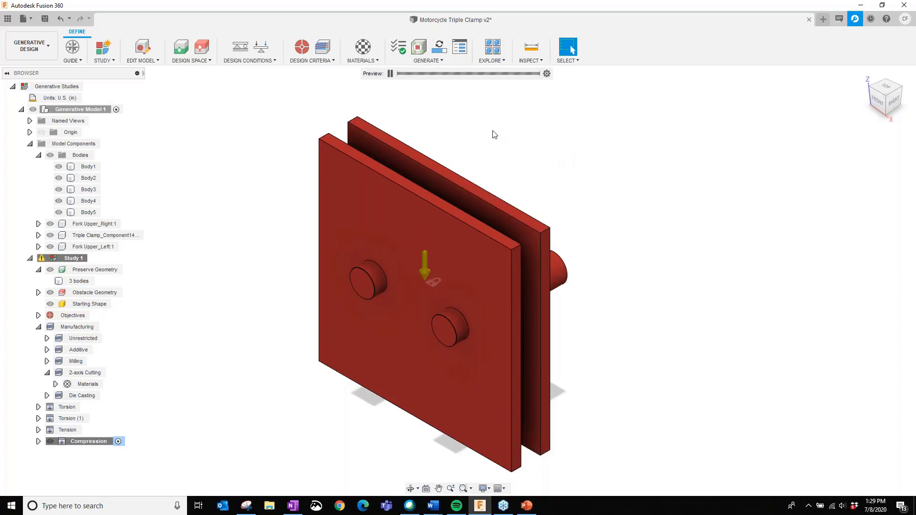
left_click(390, 74)
left_click(390, 73)
- Hide the obstacle plates Body5 and Body4 and examine the previewed clamp shape from several sides
middle_click_drag(628, 252, 559, 255, "shift")
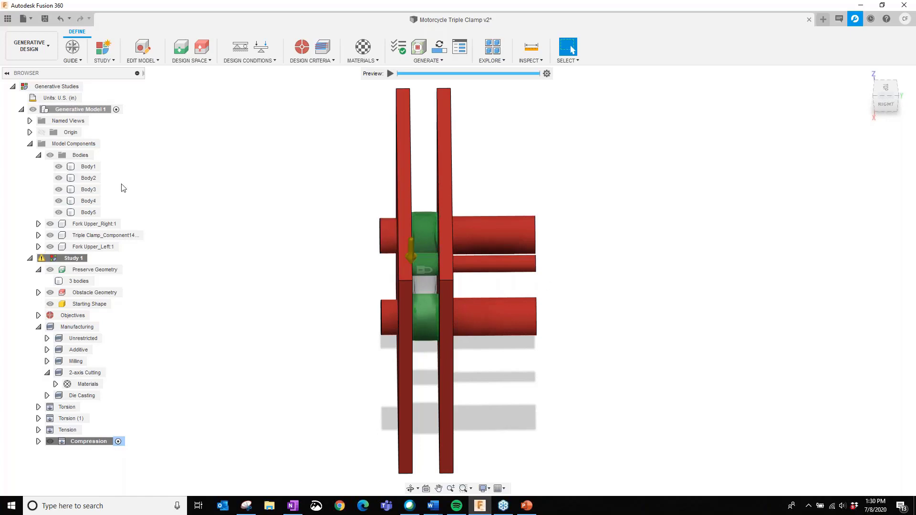
left_click(58, 212)
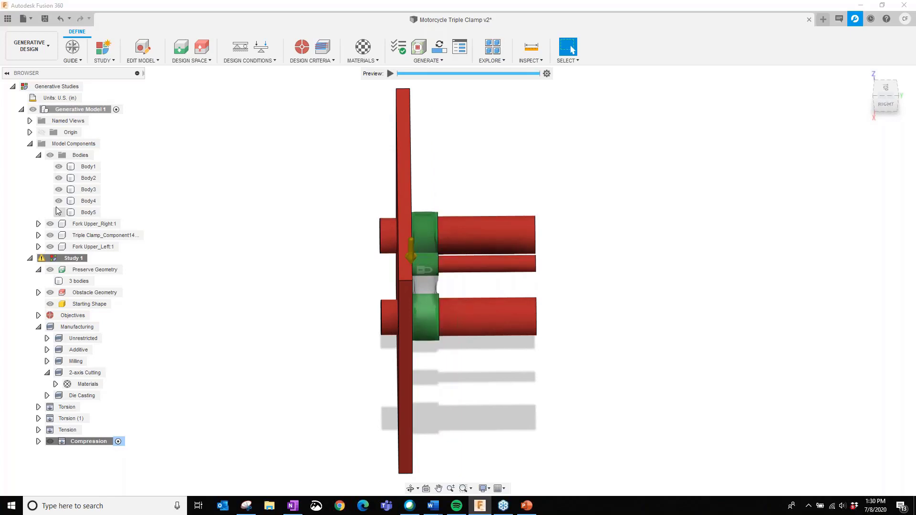
left_click(58, 201)
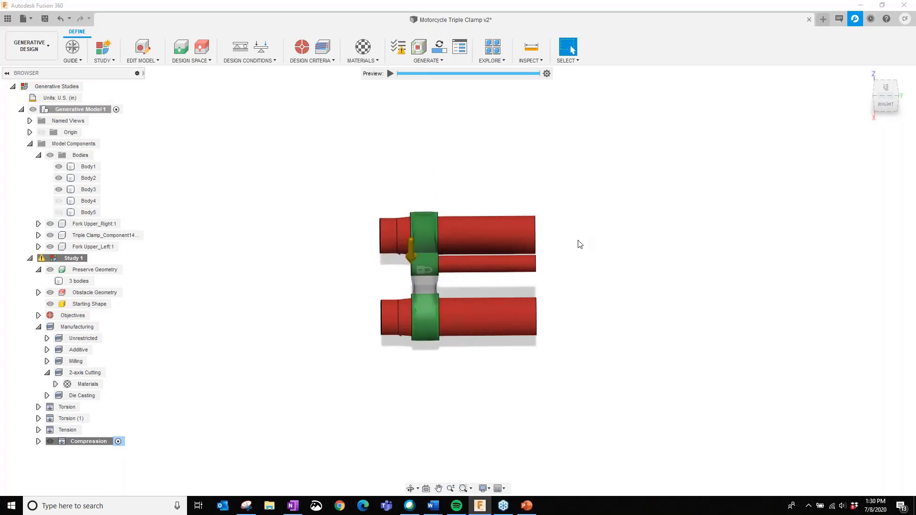
left_click(410, 488)
left_click_drag(649, 181, 628, 186)
key("Escape")
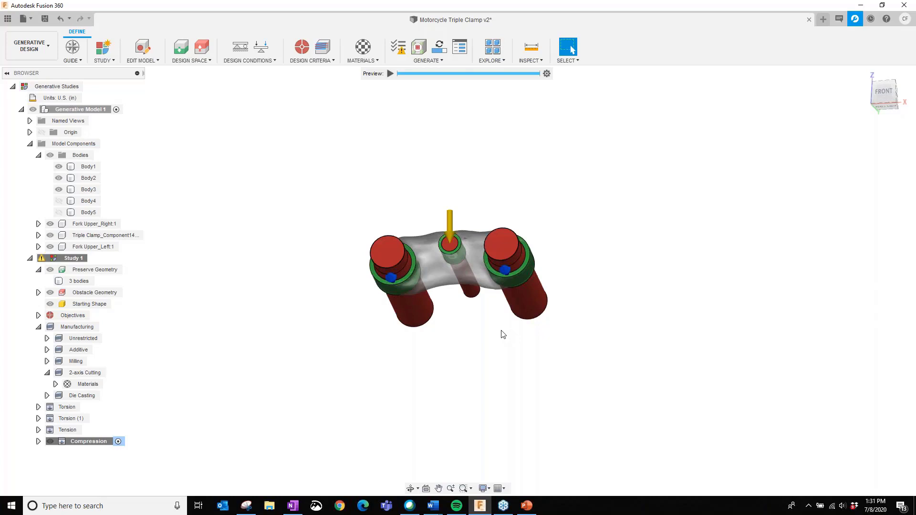
middle_click_drag(471, 334, 604, 268, "shift")
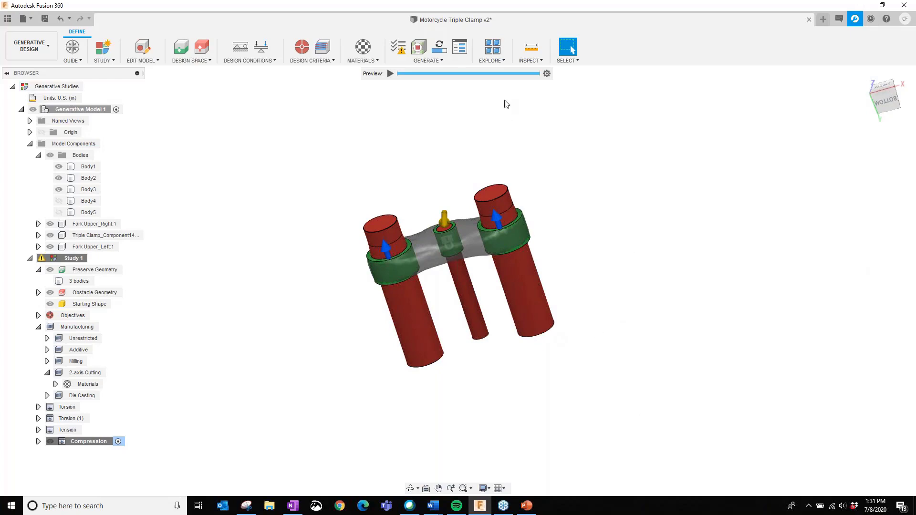
- Stop the preview to review the Generate settings for Study 1, and close them without generating
left_click(438, 52)
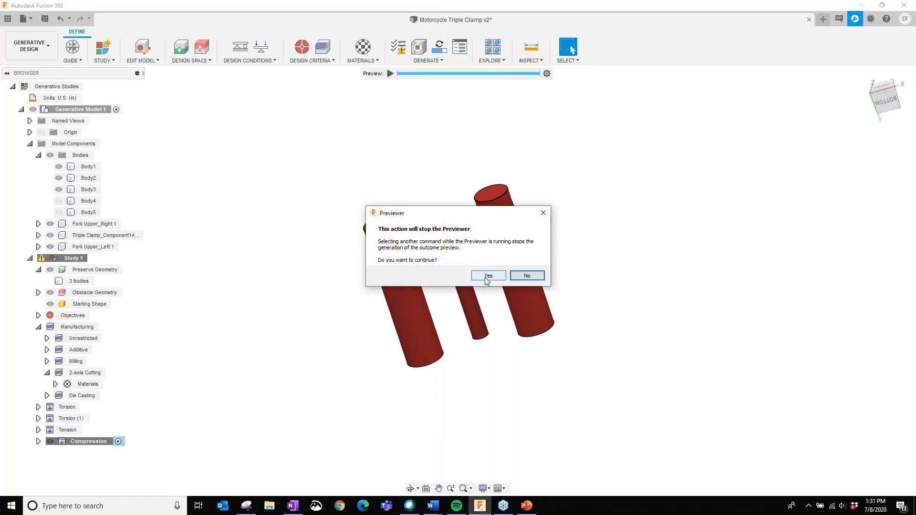
left_click(484, 277)
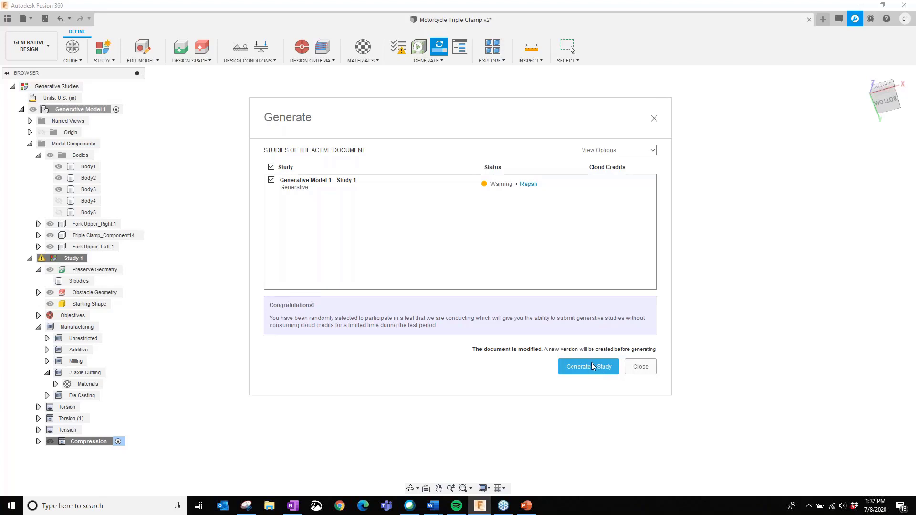
left_click(641, 367)
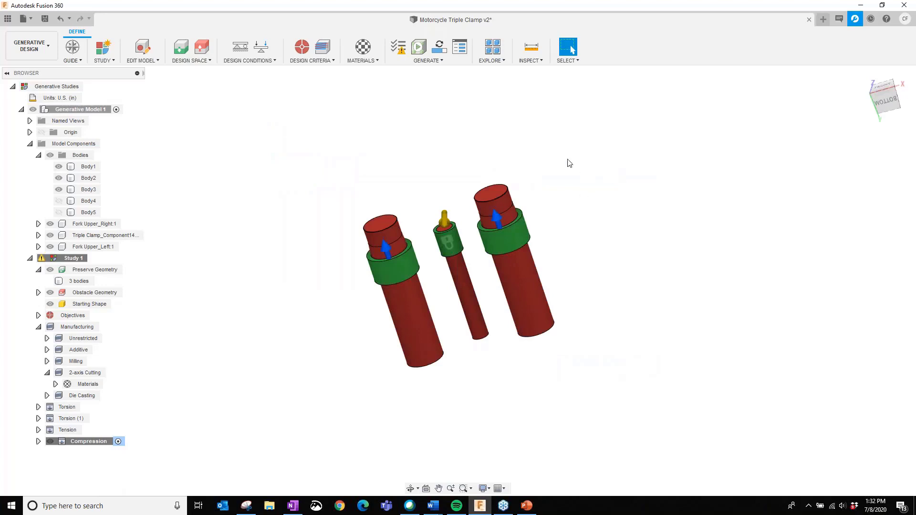
- Open Explore_Motorcycle Triple Clamp from the Ready to Explore folder in 12 - Generative Design, and hide the project data
left_click(8, 20)
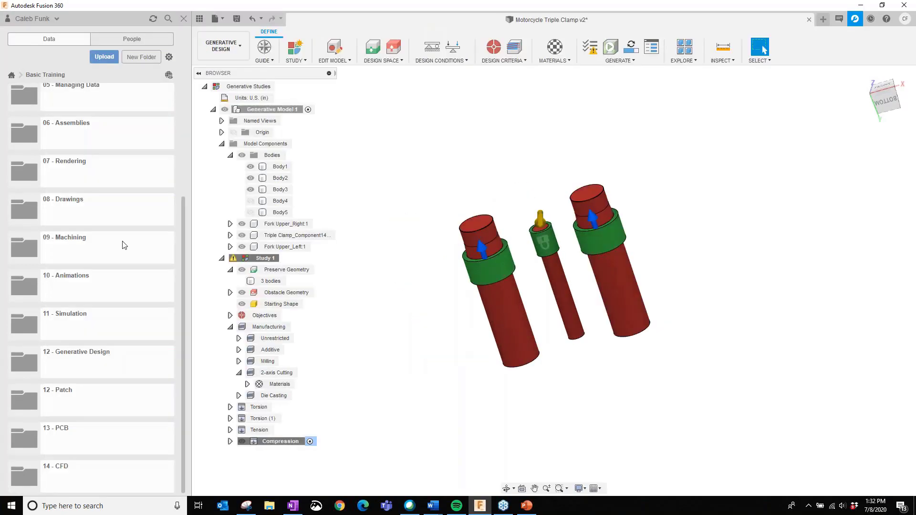
left_click(94, 368)
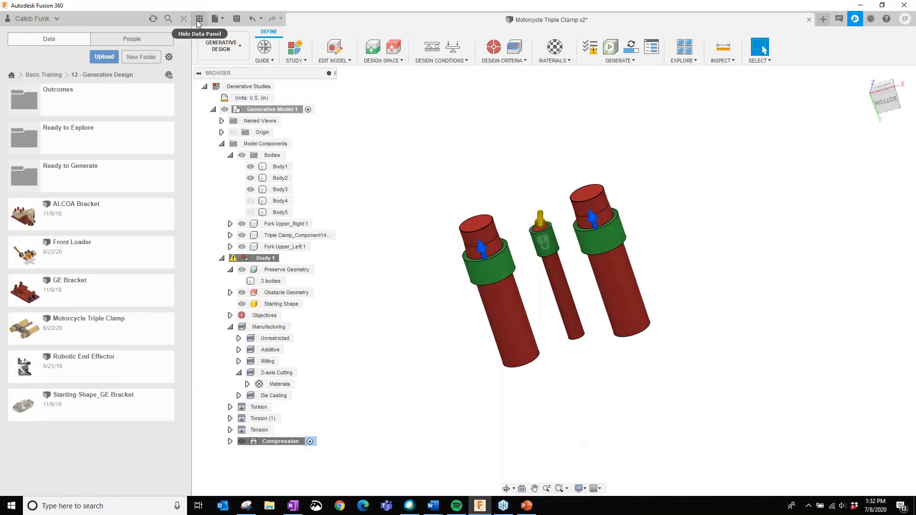
left_click(75, 139)
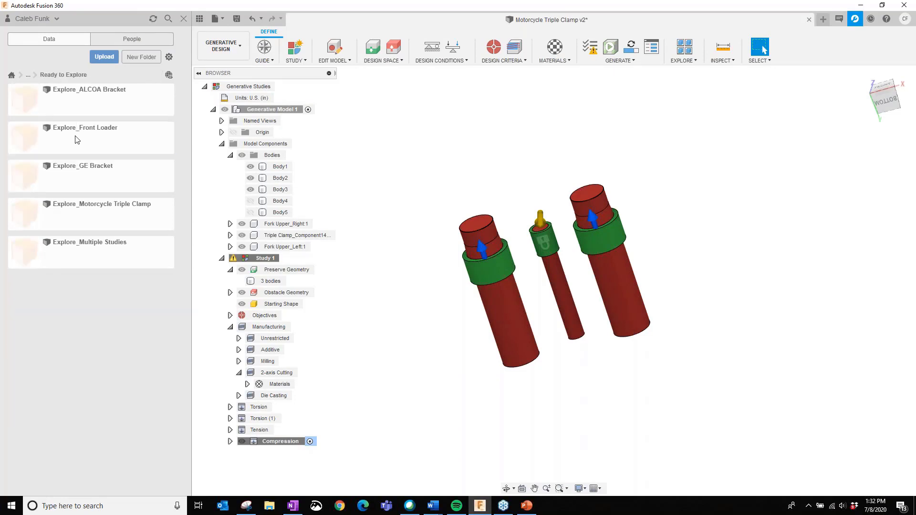
left_click(109, 218)
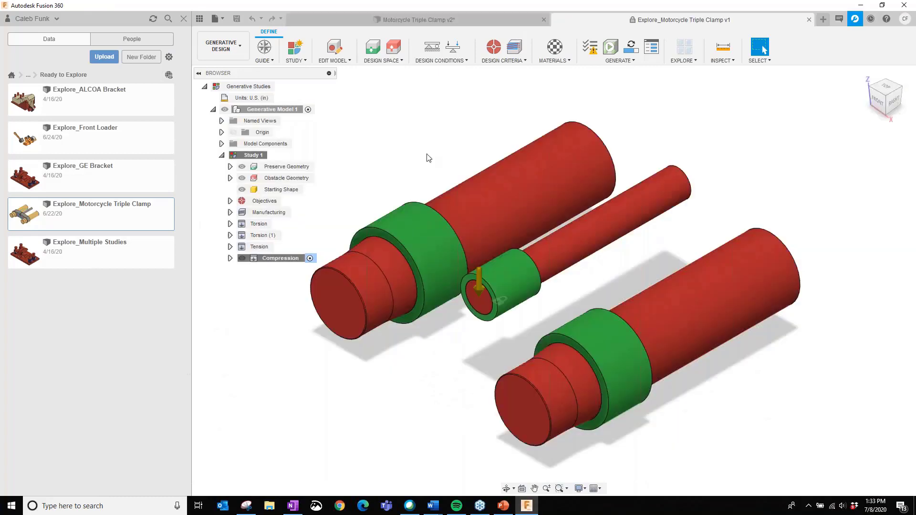
left_click(200, 19)
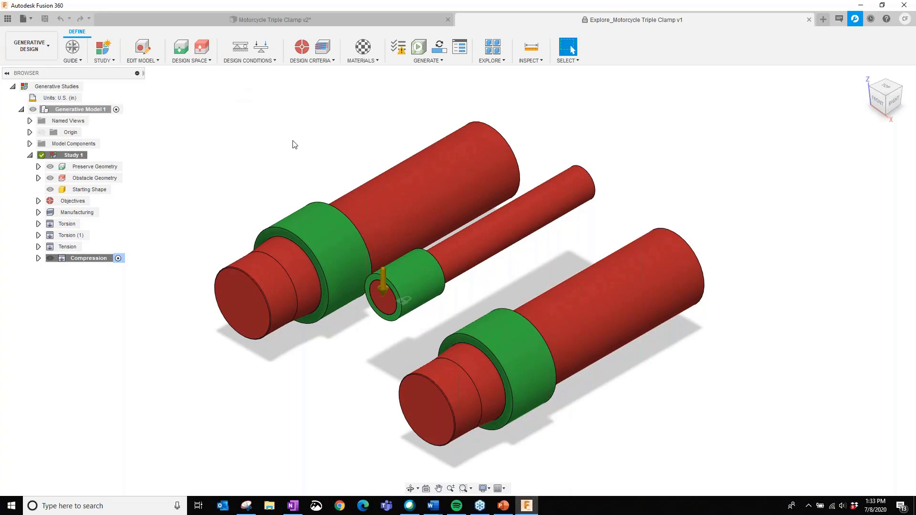
- Explore the generative results, select the Aluminum 6061 Outcome 9 in the scatter plot and collapse the visual similarity filter
left_click(498, 62)
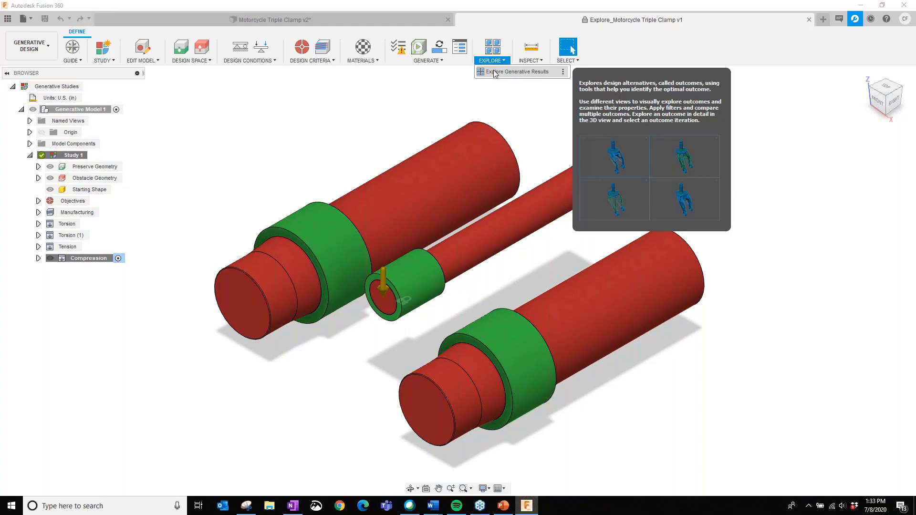
left_click(494, 72)
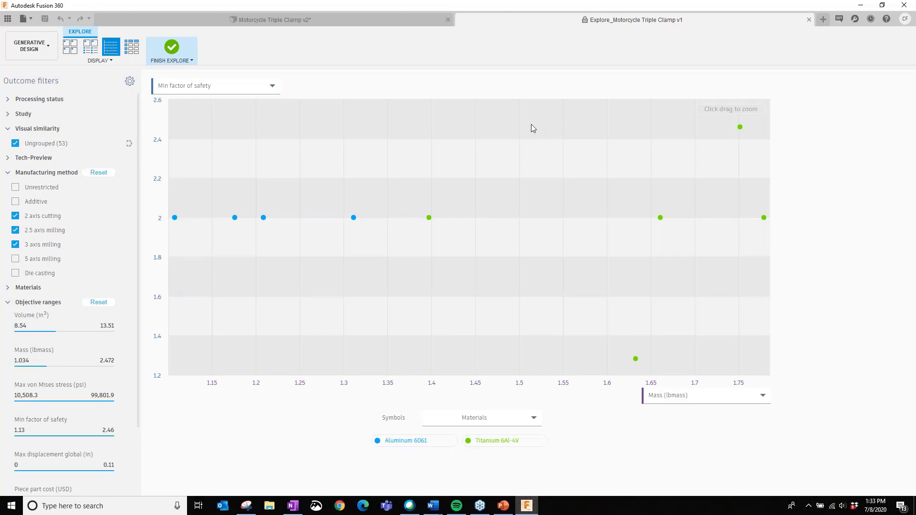
mouse_move(492, 166)
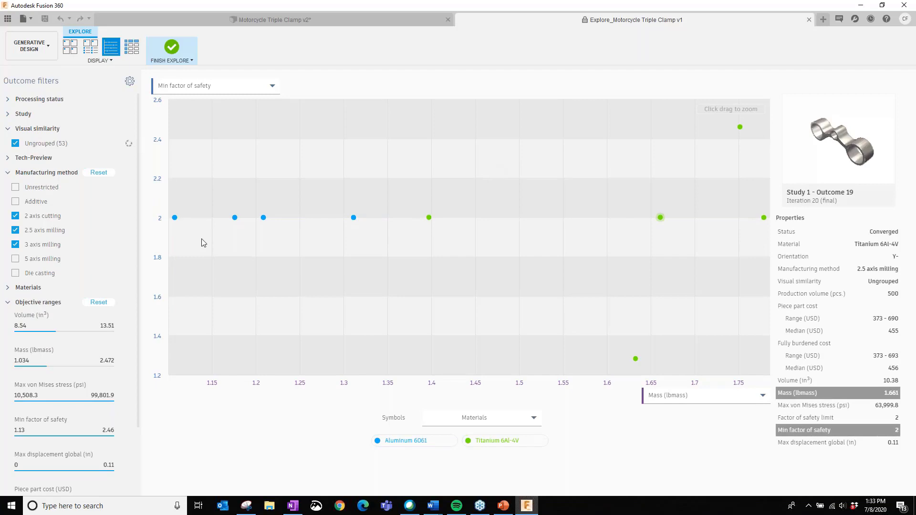
left_click(235, 217)
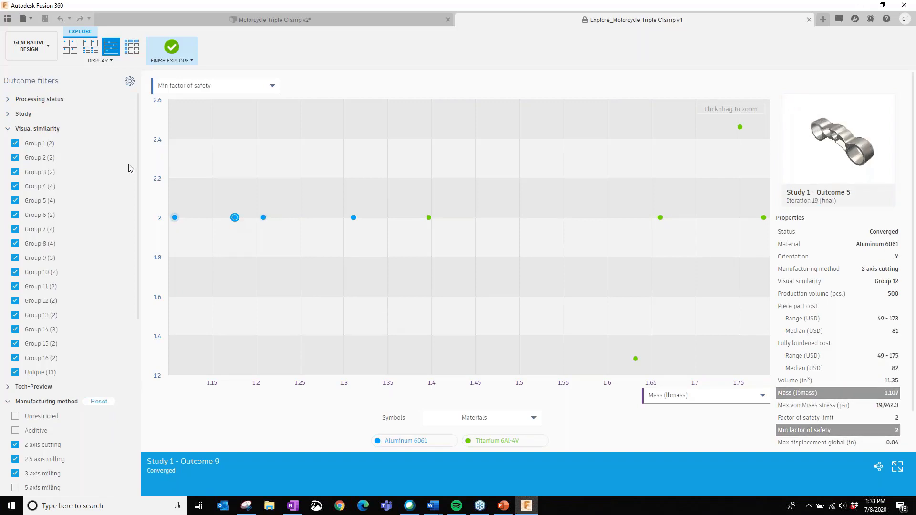
left_click(37, 128)
- Show the outcomes as a table and add Additive, Unrestricted, 5 axis milling and Die casting to the manufacturing filter
left_click(132, 52)
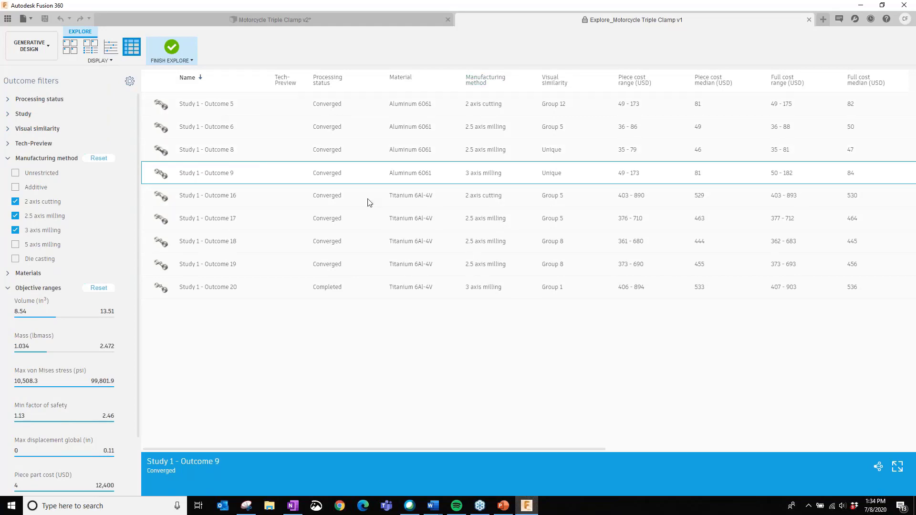
left_click(15, 188)
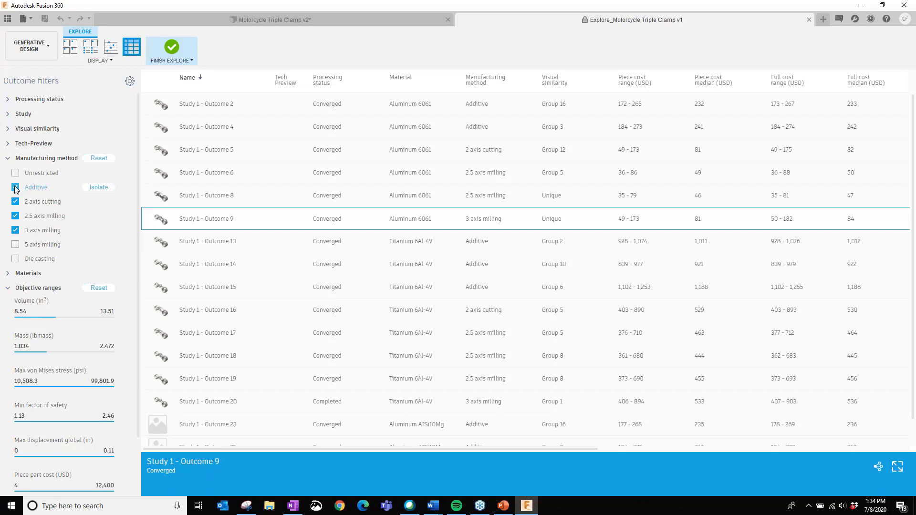
left_click(15, 172)
left_click(15, 244)
left_click(15, 259)
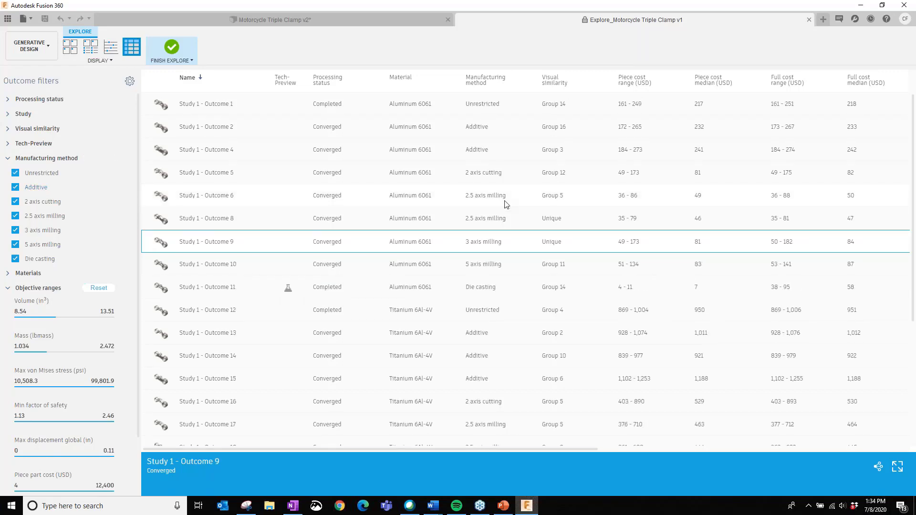
- Examine the additive Aluminum 6061 design of Study 1 - Outcome 2 in 3D and return to the outcome table
scroll(506, 204, "down", 4)
scroll(433, 279, "up", 4)
double_click(162, 129)
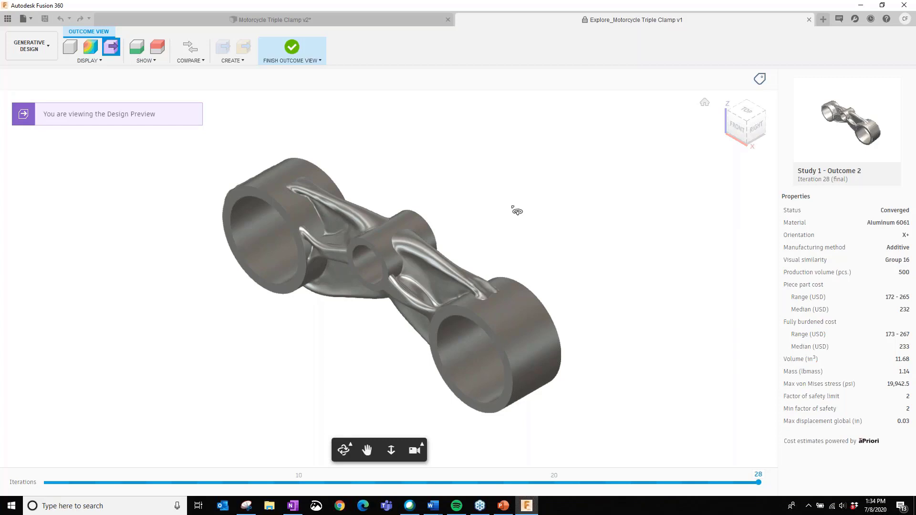
middle_click_drag(496, 230, 602, 132)
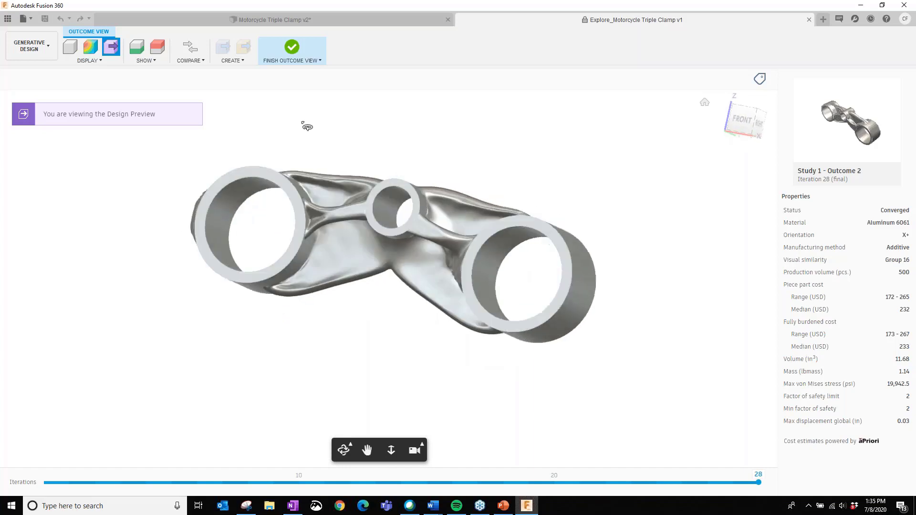
left_click(292, 52)
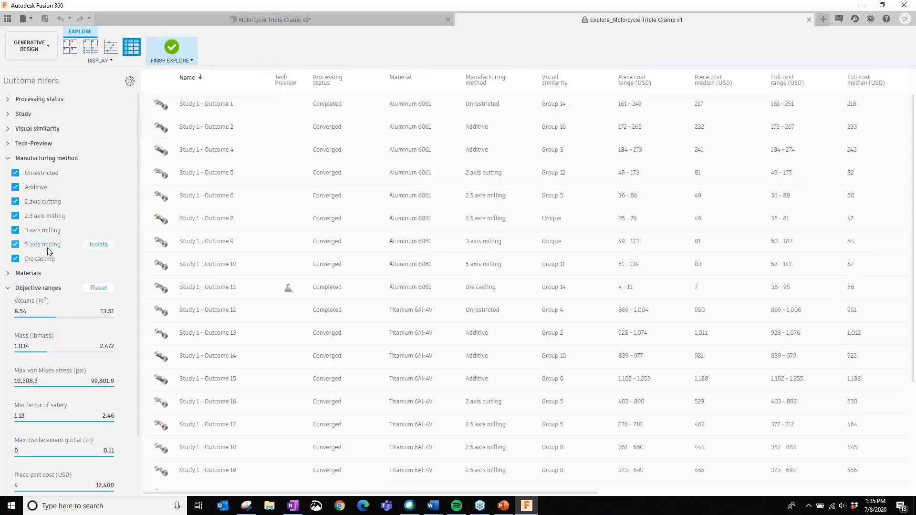
- Filter the outcomes to 2.5 axis milling only by excluding all other manufacturing methods
left_click(41, 175)
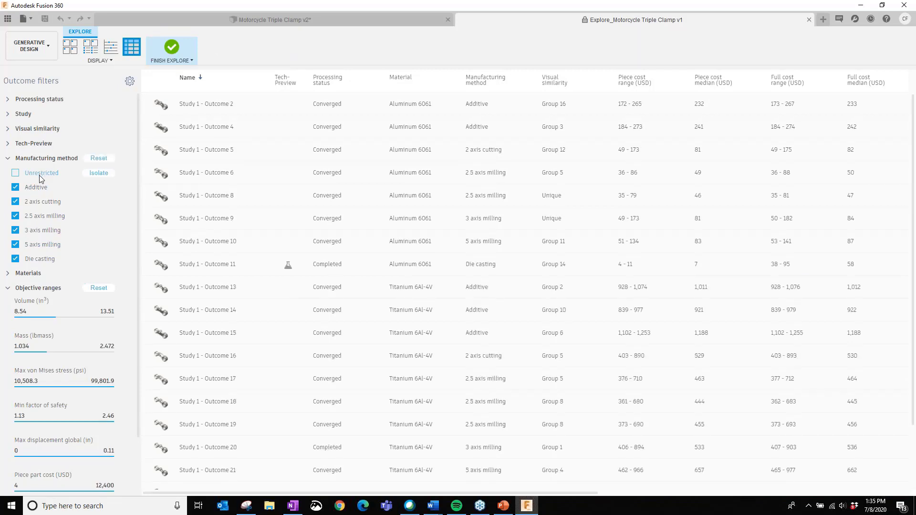
left_click(39, 188)
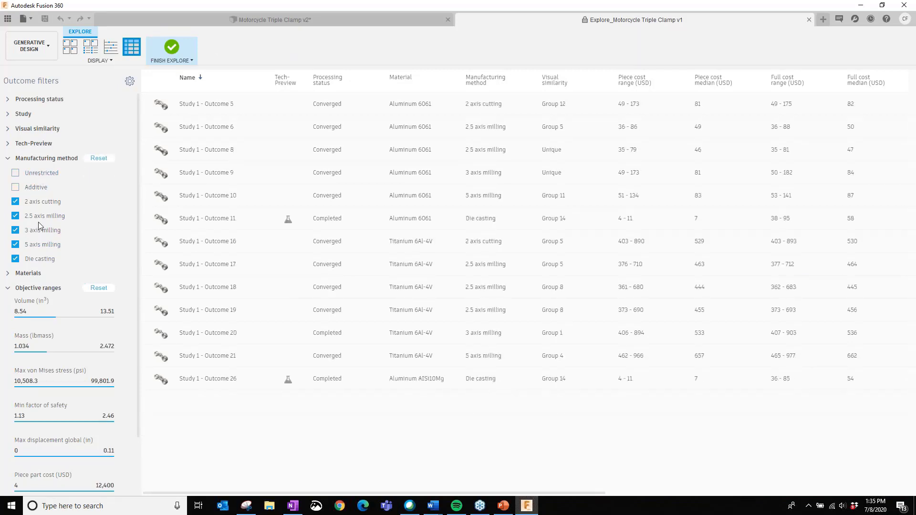
left_click(40, 201)
left_click(43, 230)
left_click(41, 243)
left_click(41, 259)
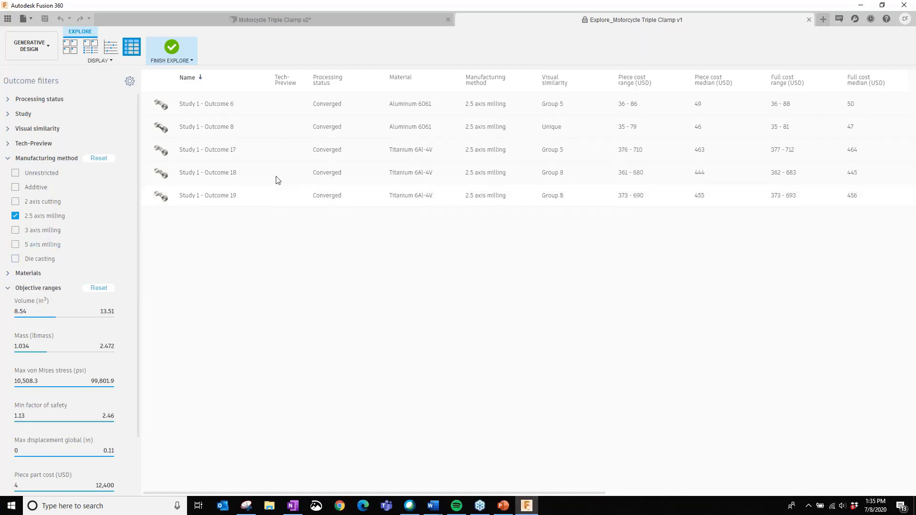
- Examine the pockets of Study 1 - Outcome 6 in 3D and return to the outcome table
left_click(185, 108)
double_click(184, 109)
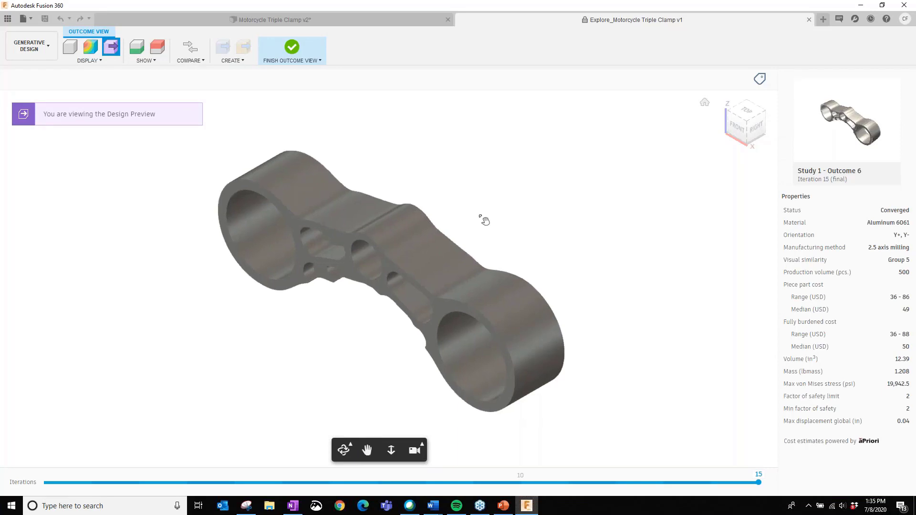
mouse_move(486, 218)
middle_mouse_down()
mouse_move(534, 207)
mouse_move(539, 192)
mouse_move(528, 199)
mouse_move(595, 112)
mouse_move(522, 138)
mouse_move(378, 280)
mouse_move(441, 316)
mouse_move(430, 305)
mouse_move(471, 237)
middle_mouse_up()
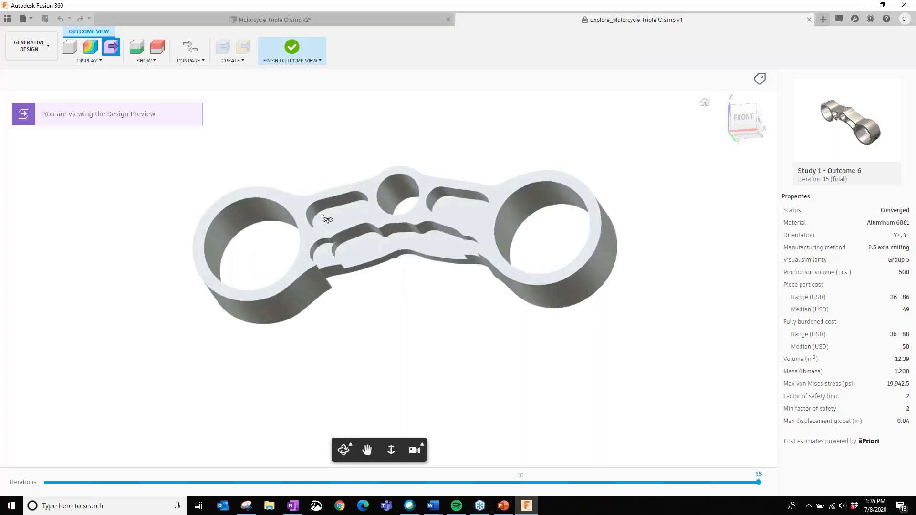
mouse_move(401, 288)
middle_mouse_down("shift")
mouse_move(412, 314)
mouse_move(396, 334)
middle_mouse_up("shift")
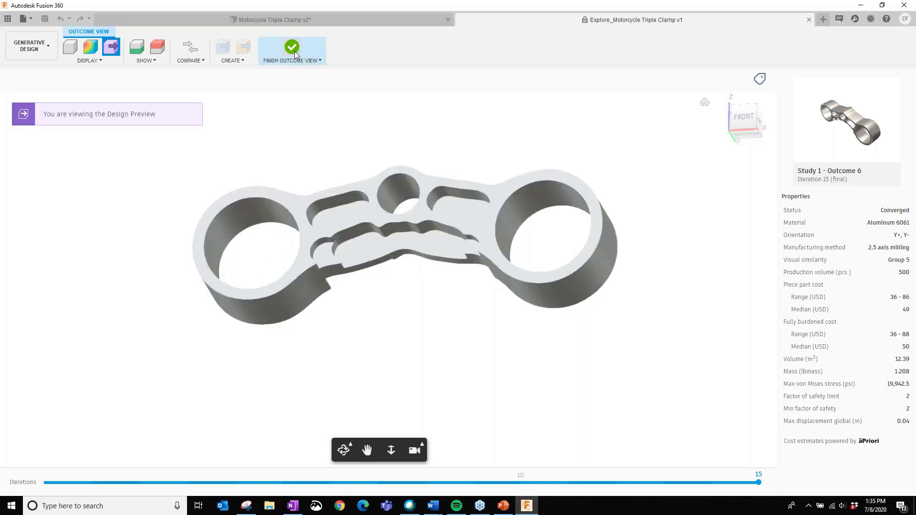
left_click(293, 50)
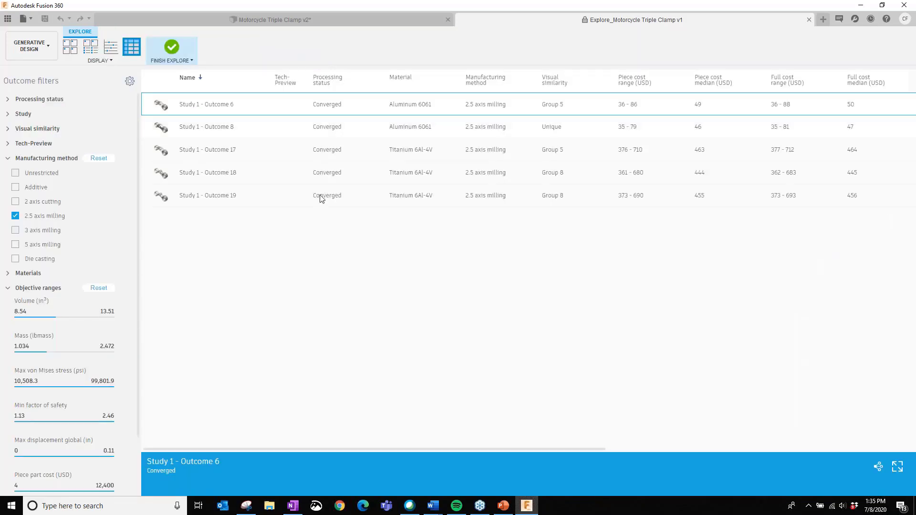
- Open Study 1 - Outcome 8 in 3D and examine its shape from the back and underside
left_click(203, 130)
double_click(204, 133)
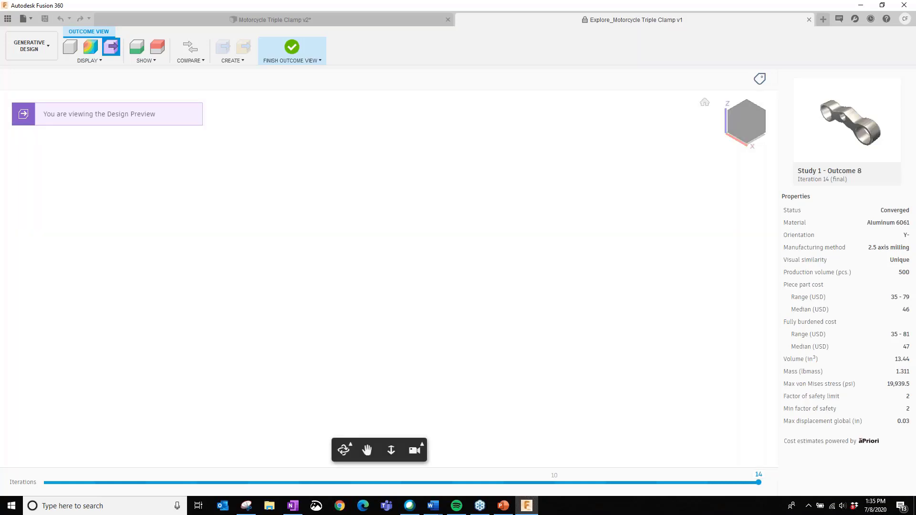
middle_click_drag(460, 238, 396, 315)
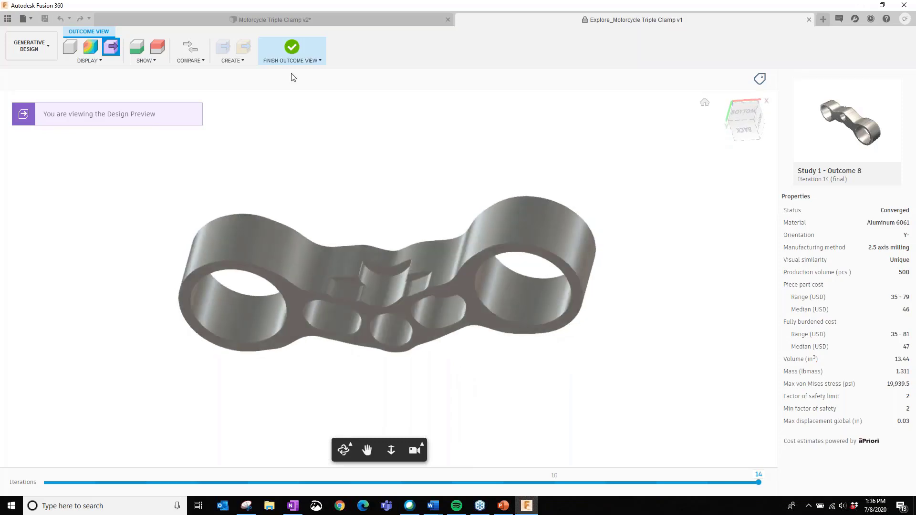
- Close the Outcome 8 view, examine the titanium Study 1 - Outcome 17 in 3D and return to the outcome table
left_click(292, 48)
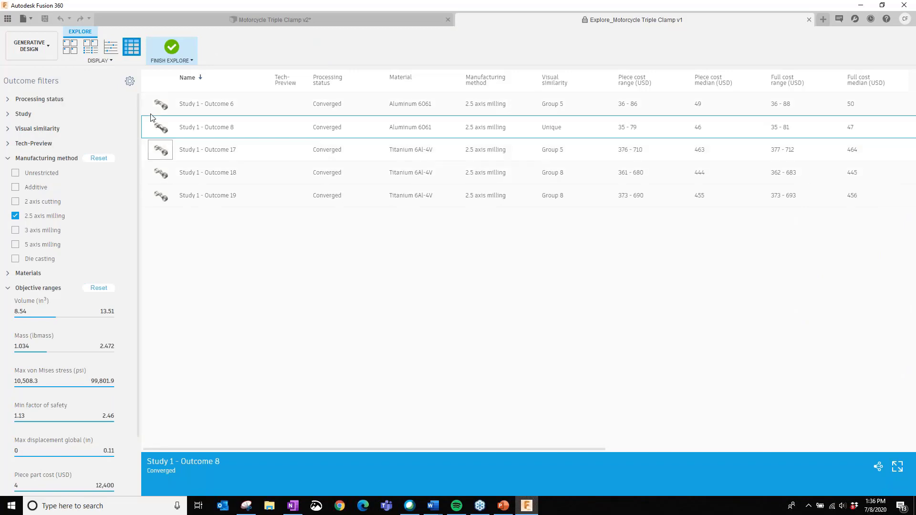
left_click(209, 150)
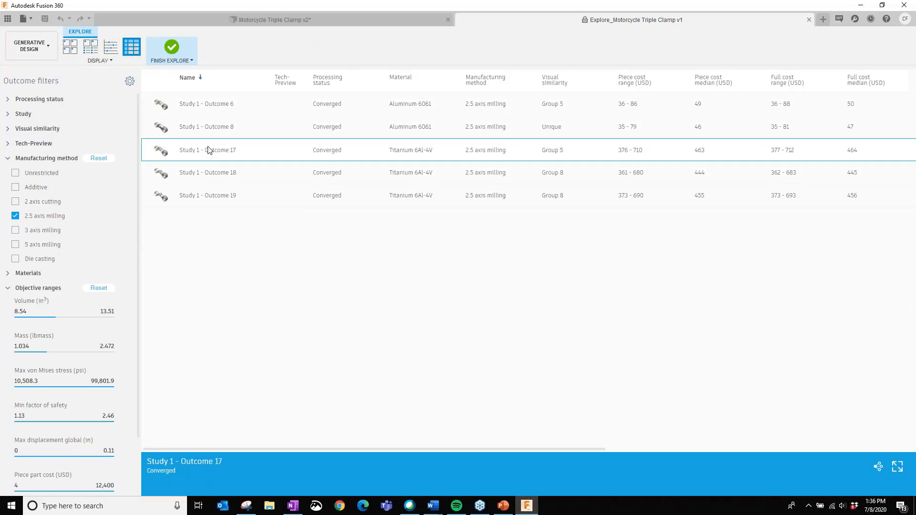
double_click(208, 151)
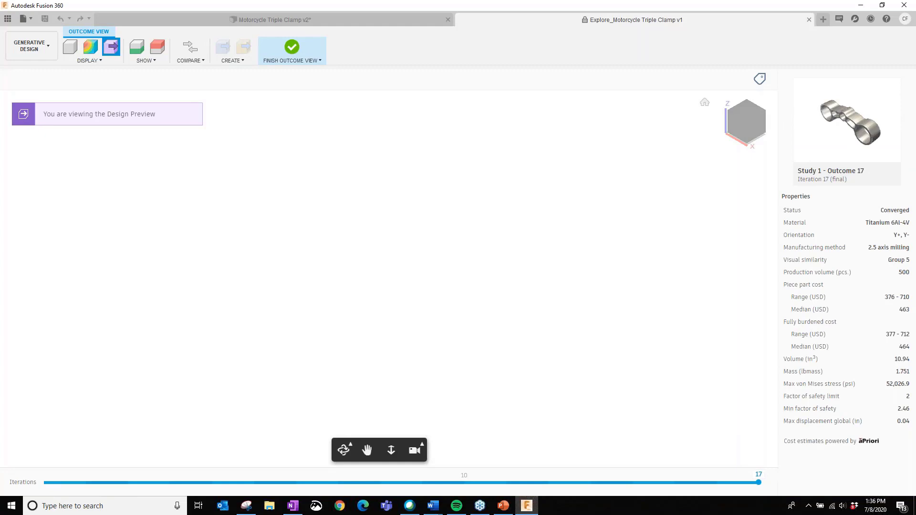
middle_click_drag(379, 274, 416, 309, "shift")
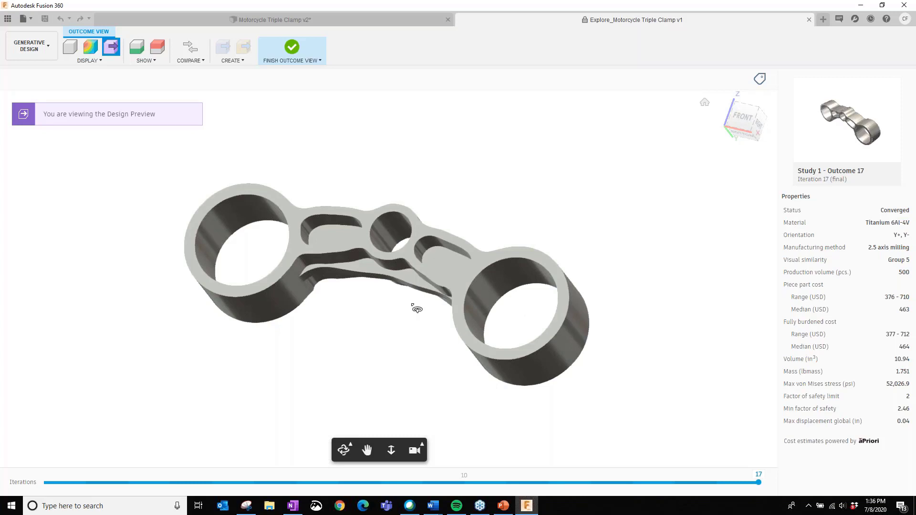
left_click(291, 50)
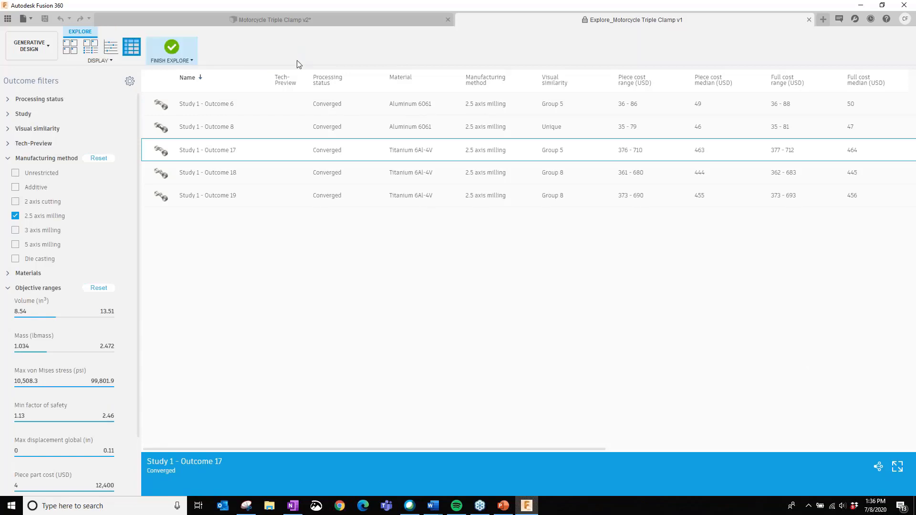
- Filter the outcomes to 5 axis milling only and examine Study 1 - Outcome 10 in 3D before returning to the table
left_click(16, 216)
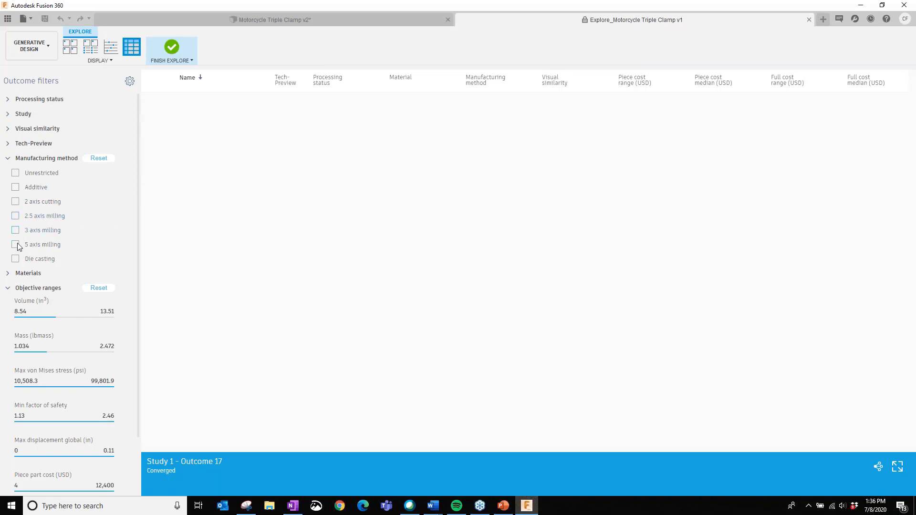
left_click(16, 244)
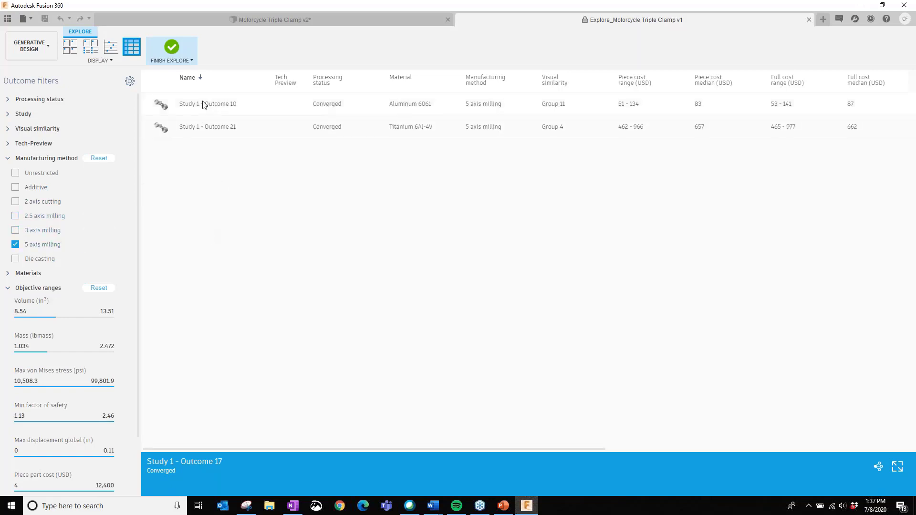
left_click(212, 106)
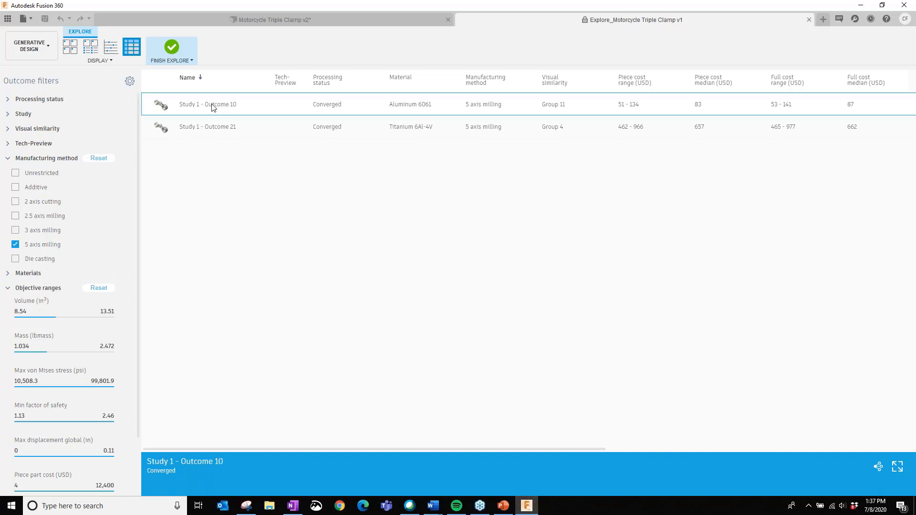
double_click(213, 106)
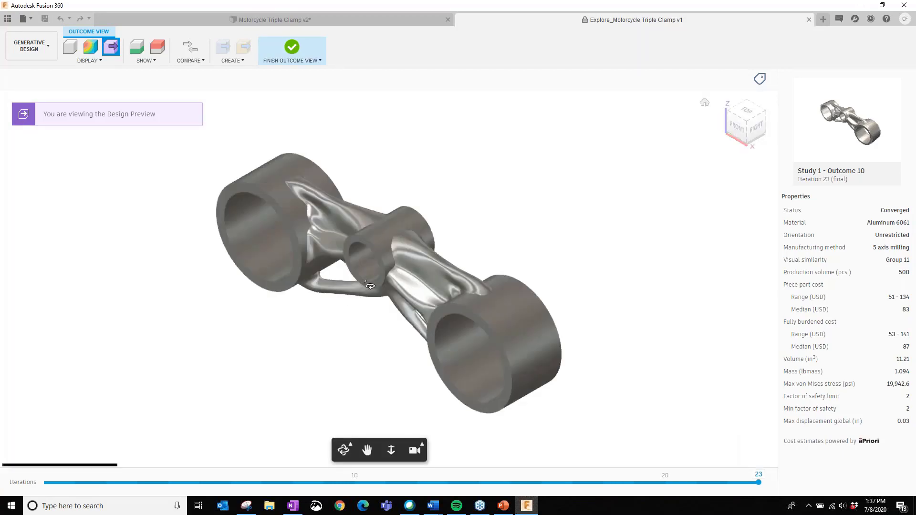
left_click_drag(370, 285, 356, 321)
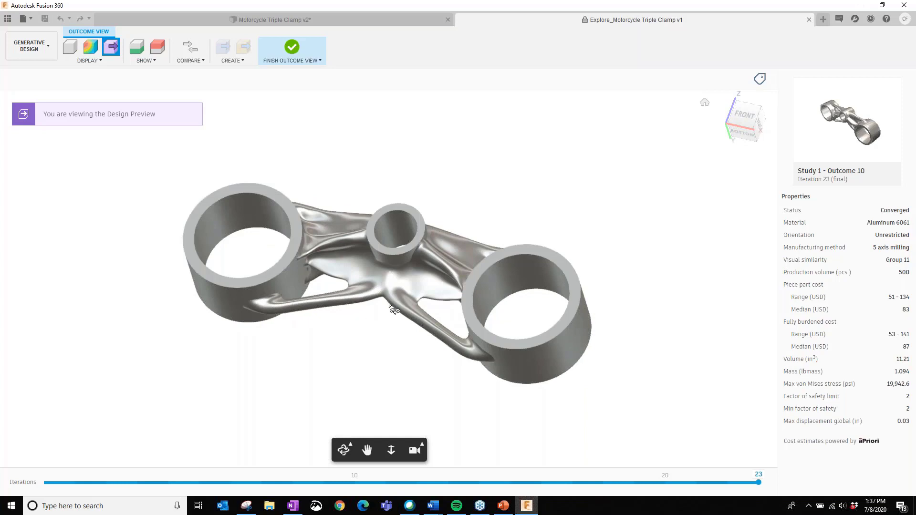
left_click_drag(391, 306, 382, 289)
left_click(292, 51)
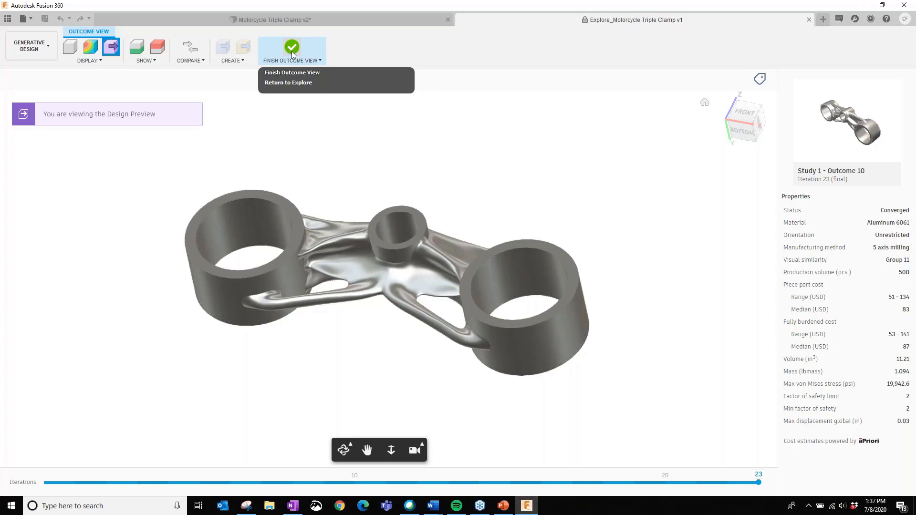
left_click(291, 51)
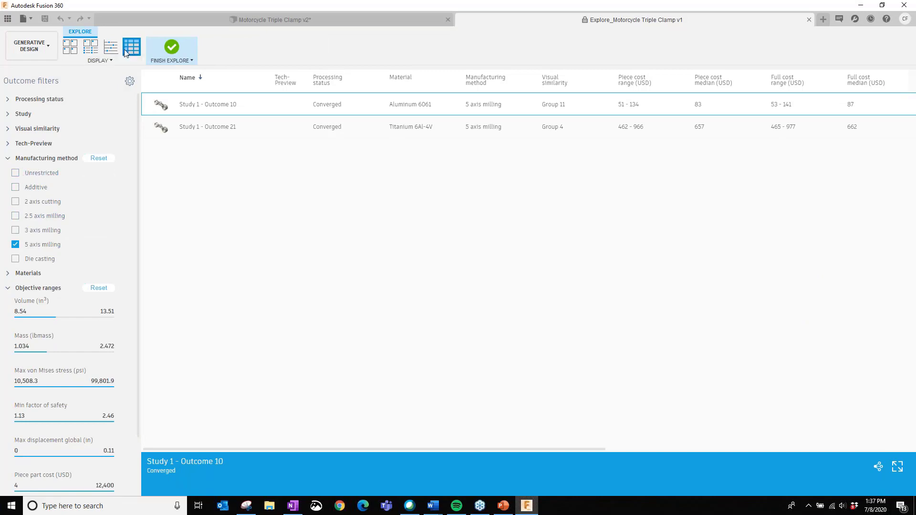
- Restore the manufacturing method filter so that all methods are included in the outcome table again
left_click(16, 230)
left_click(16, 215)
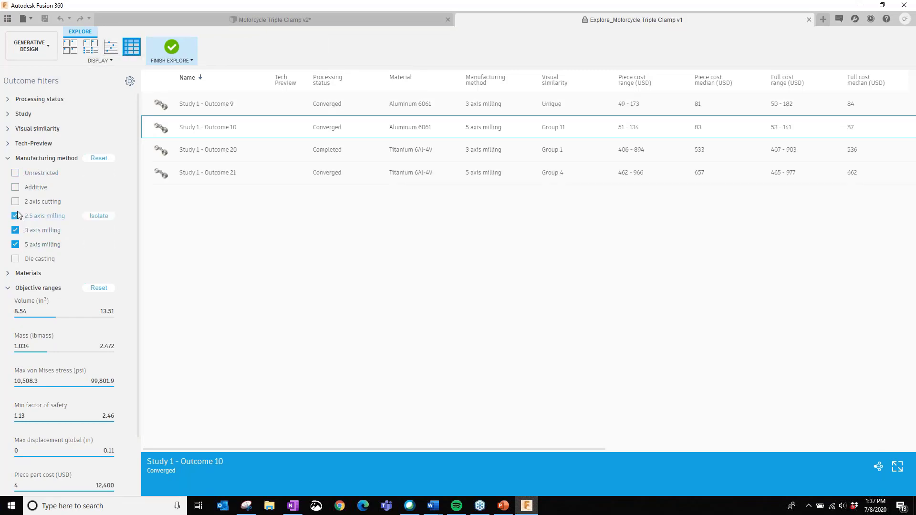
left_click(16, 201)
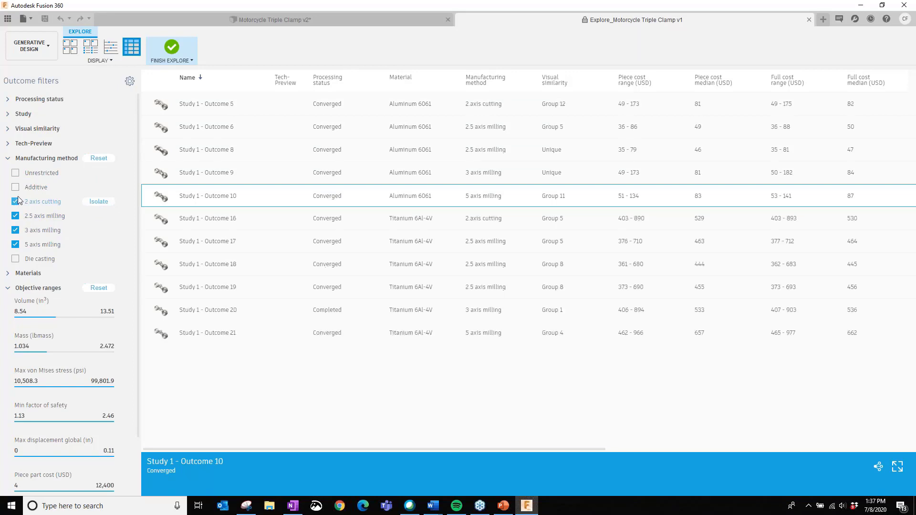
left_click(15, 187)
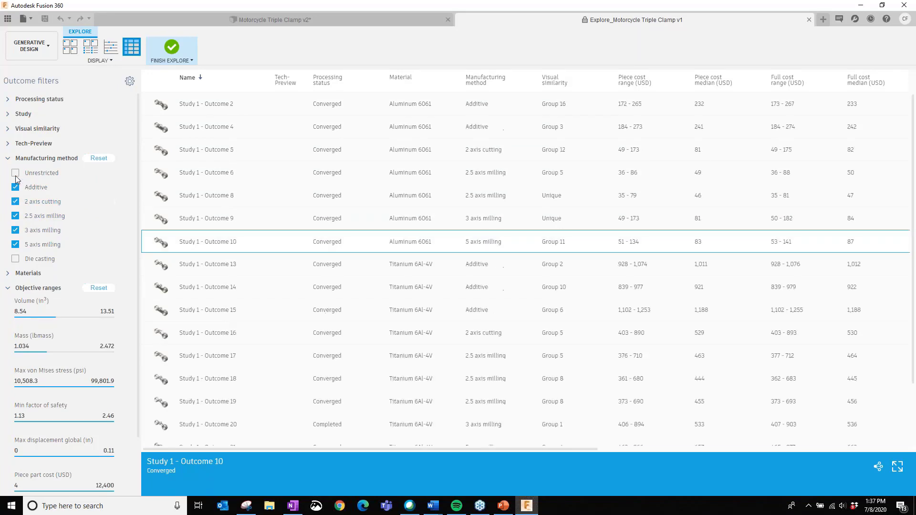
left_click(99, 158)
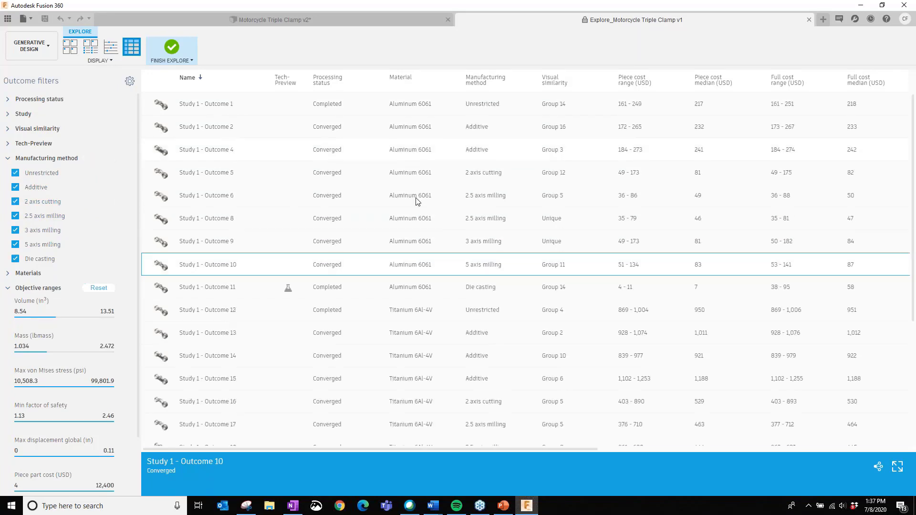
- Display the outcomes as a scatter plot of Max displacement global against Mass
left_click(109, 46)
left_click(256, 86)
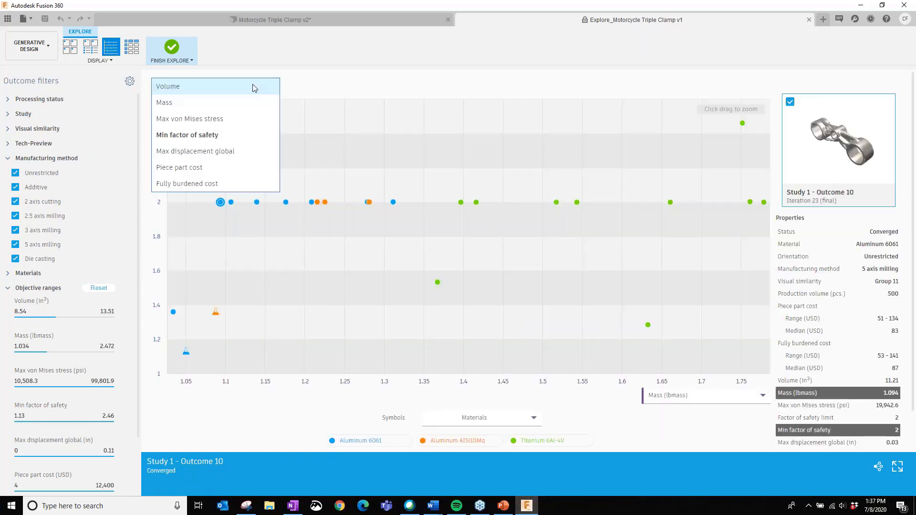
left_click(214, 152)
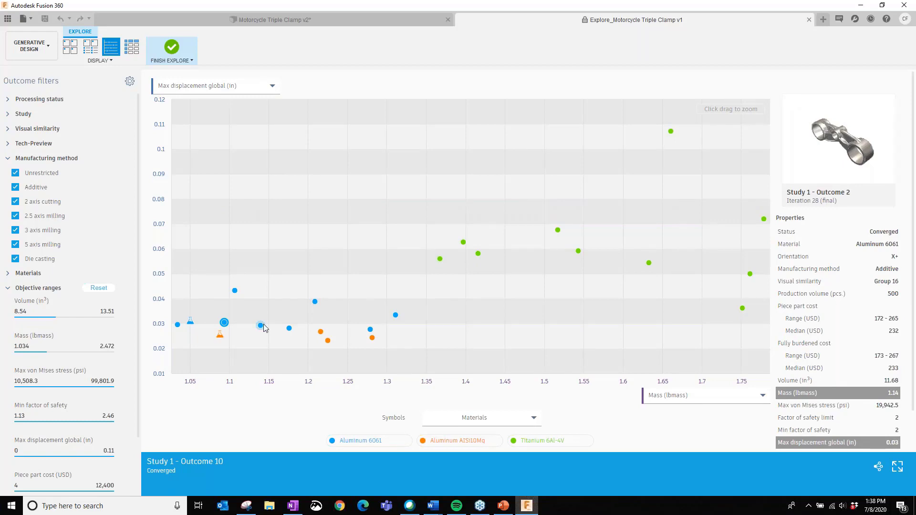
- Filter the plotted outcomes to 2.5 axis milling only by excluding every other manufacturing method
left_click(15, 258)
left_click(15, 231)
left_click(16, 244)
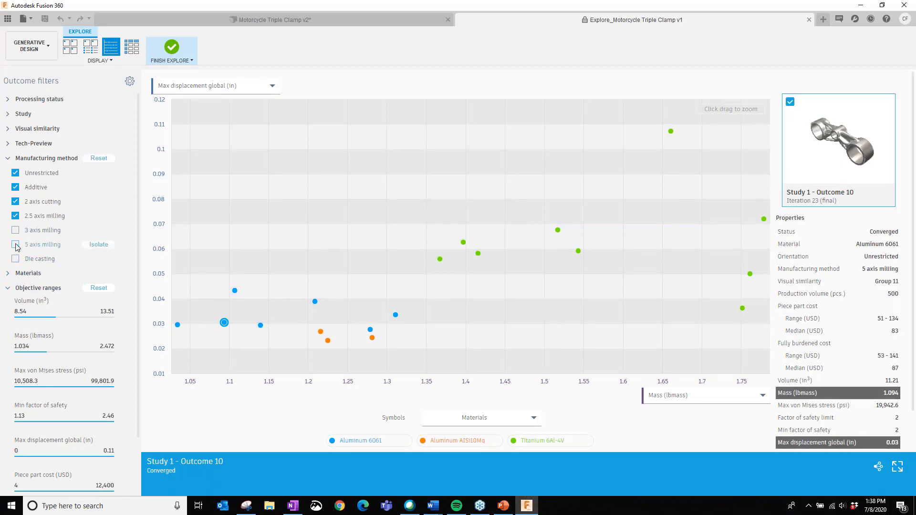
left_click(15, 201)
left_click(15, 187)
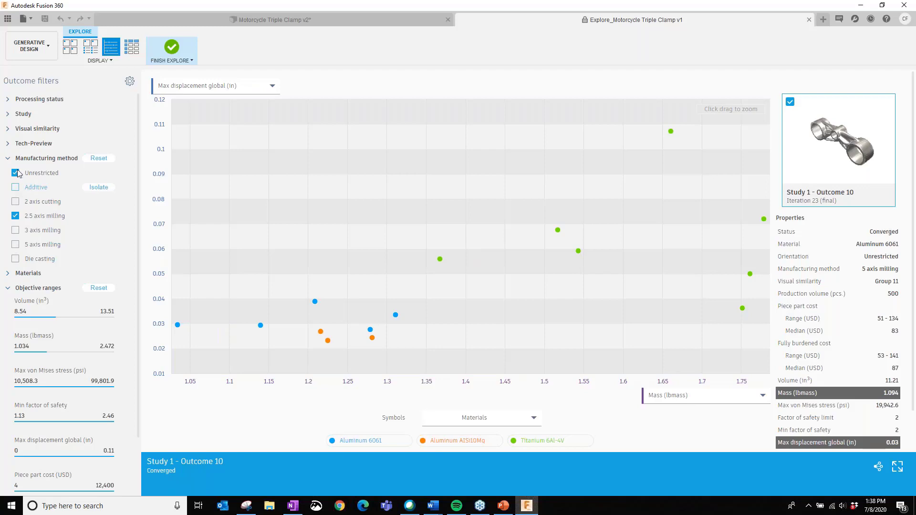
left_click(15, 172)
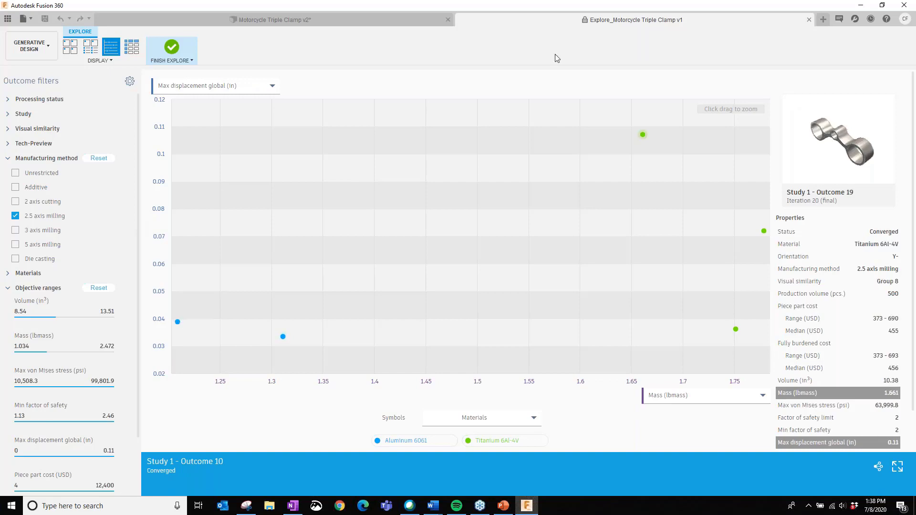
- Plot Min factor of safety against Mass and include the 2 axis cutting outcomes
left_click(258, 86)
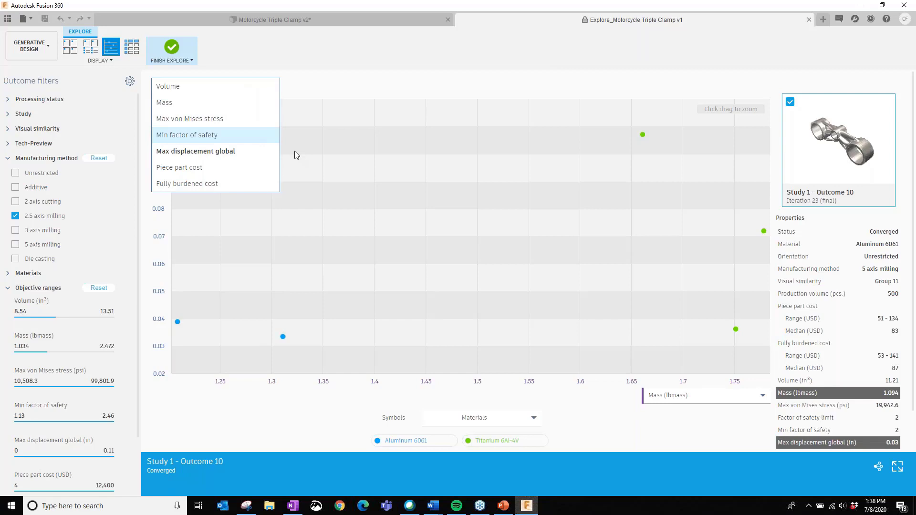
left_click(267, 135)
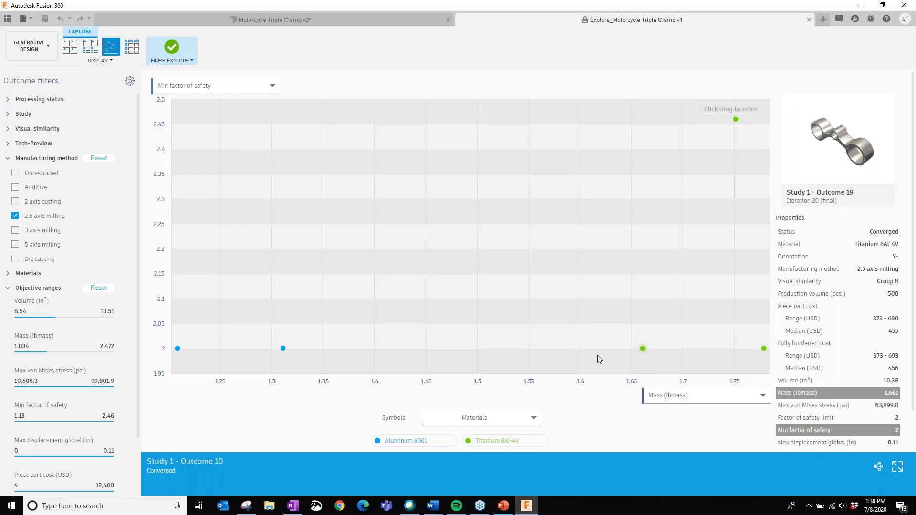
left_click(16, 202)
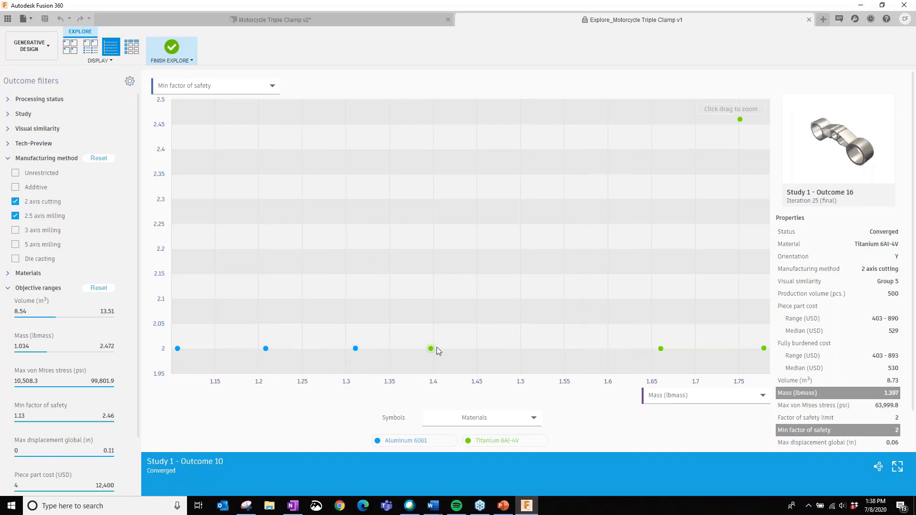
- Display the outcomes as thumbnails with their properties, sorted by Manufacturing method
left_click(87, 48)
left_click(240, 83)
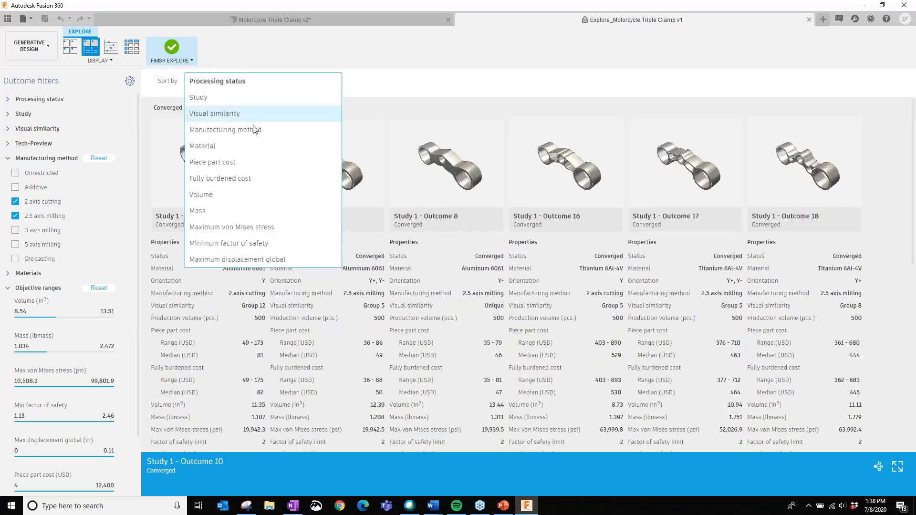
left_click(254, 132)
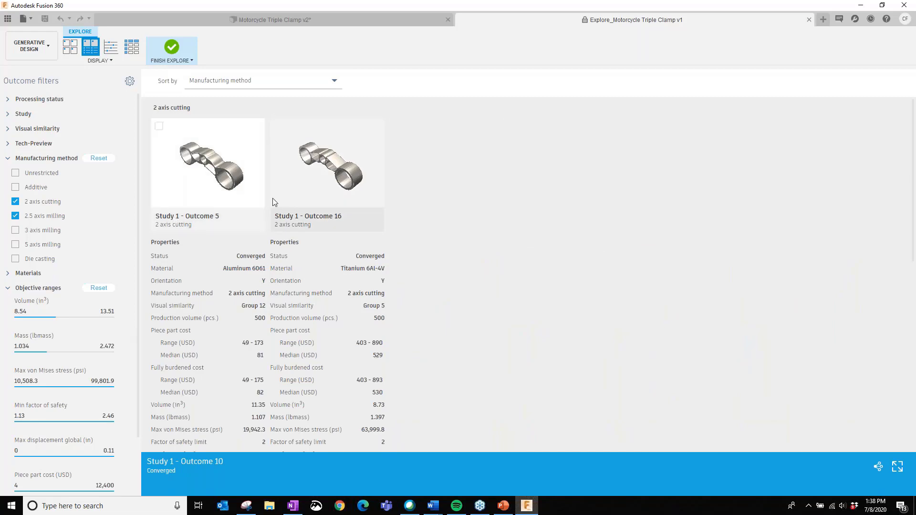
- Compare the shapes, costs and mechanical properties of the 2 axis cutting and 2.5 axis milling outcomes
scroll(333, 263, "down", 1)
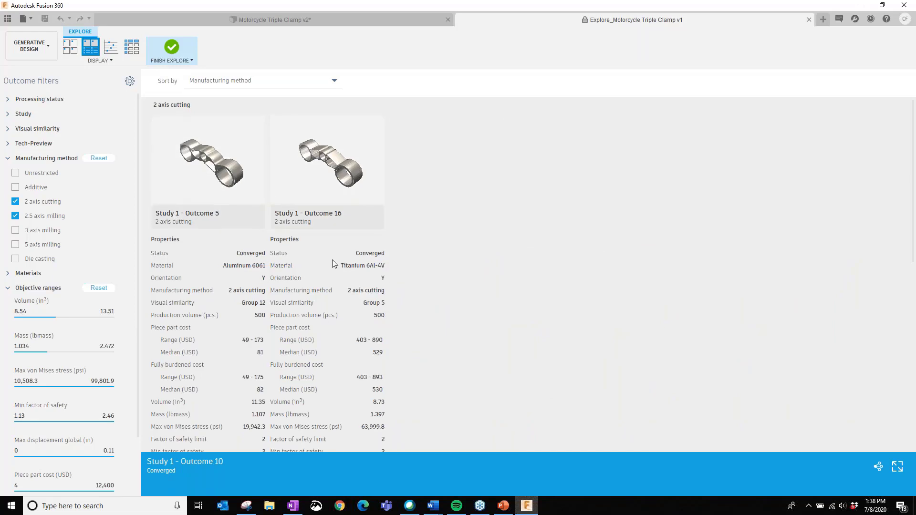
scroll(332, 263, "down", 3)
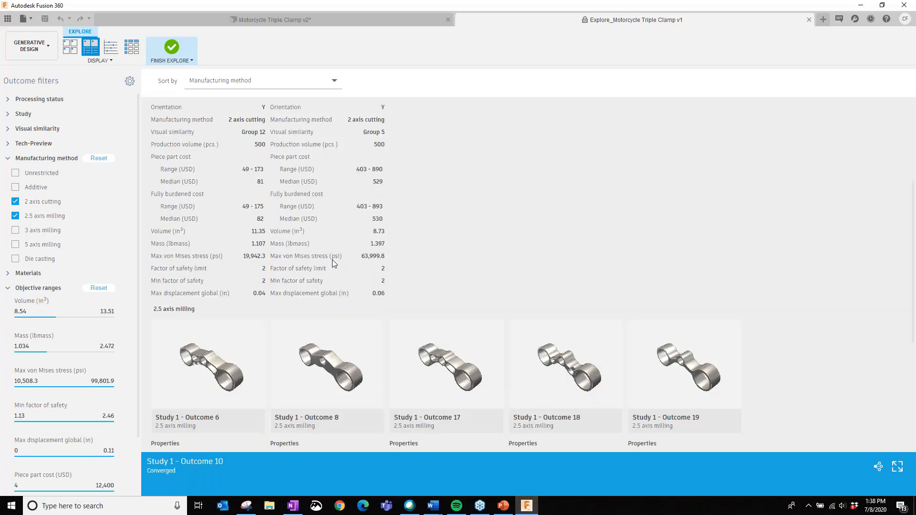
scroll(332, 260, "down", 2)
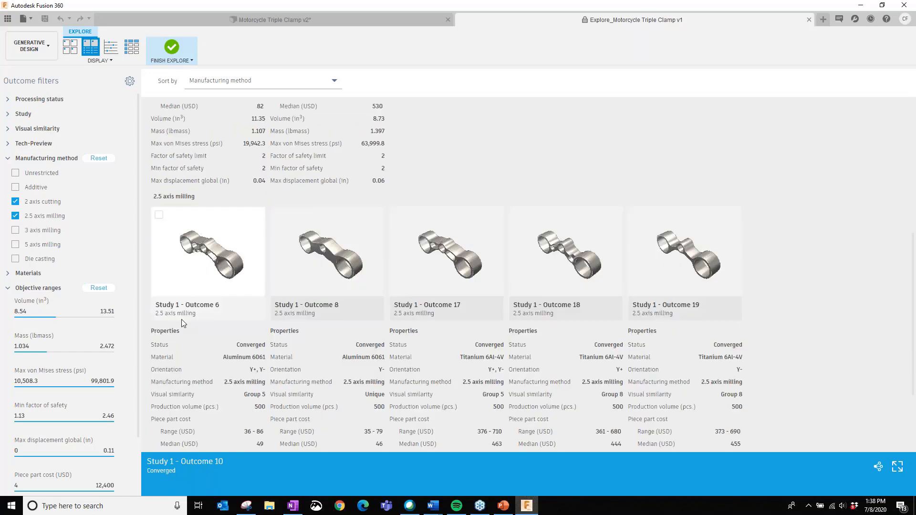
scroll(377, 309, "down", 1)
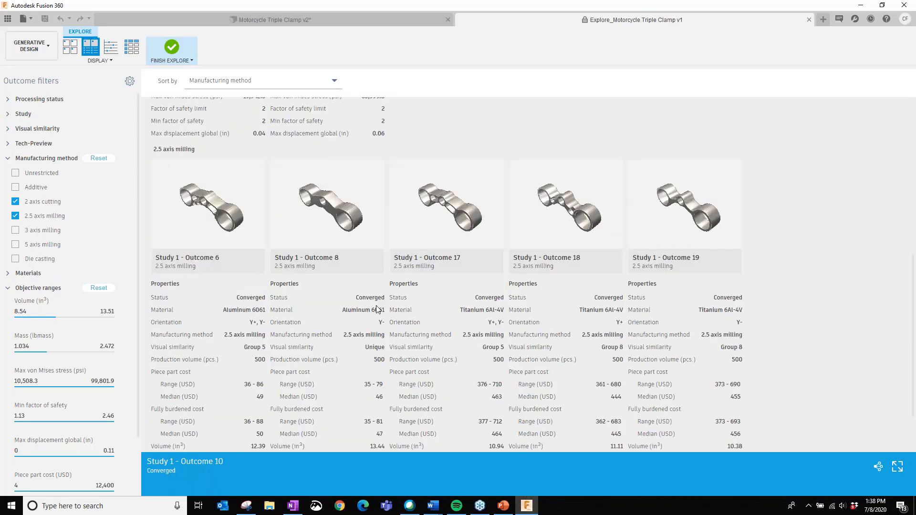
scroll(376, 309, "down", 2)
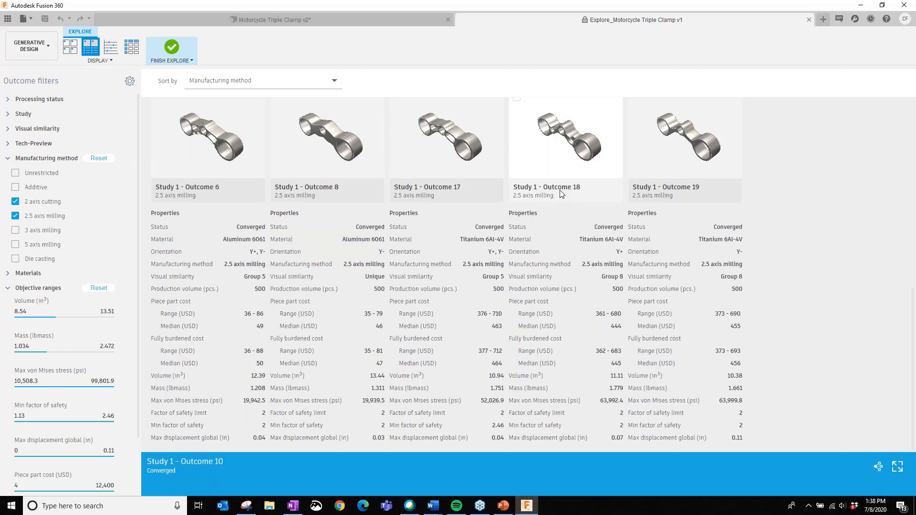
scroll(642, 180, "up", 1)
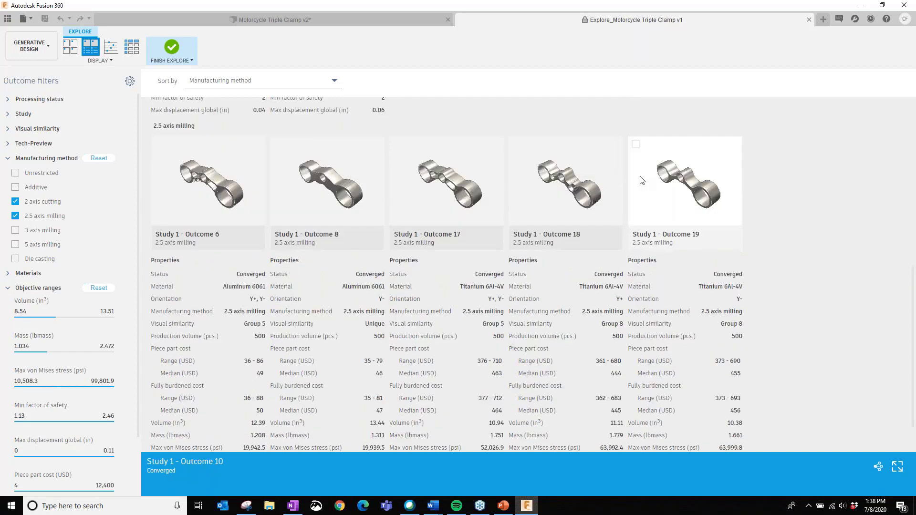
scroll(288, 248, "up", 8)
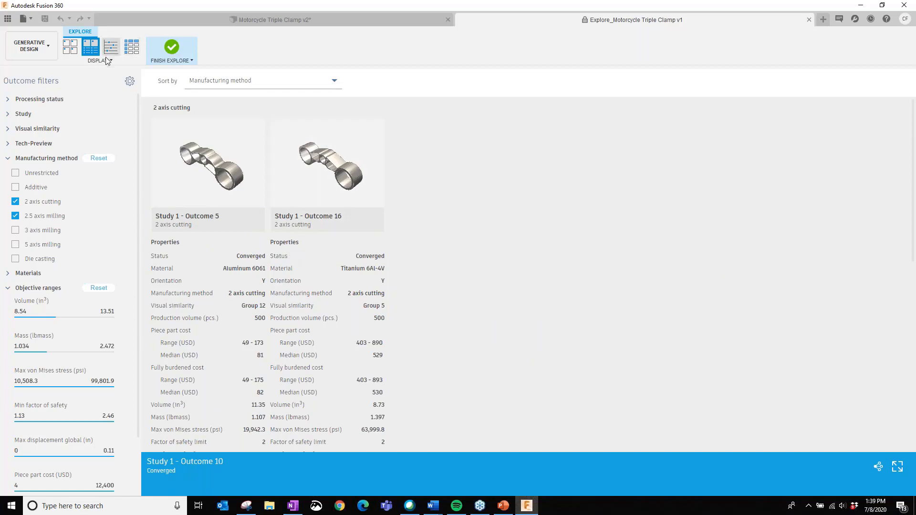
- Display the outcomes as plain thumbnails, include every manufacturing method in the filter and browse all the resulting shapes
left_click(72, 49)
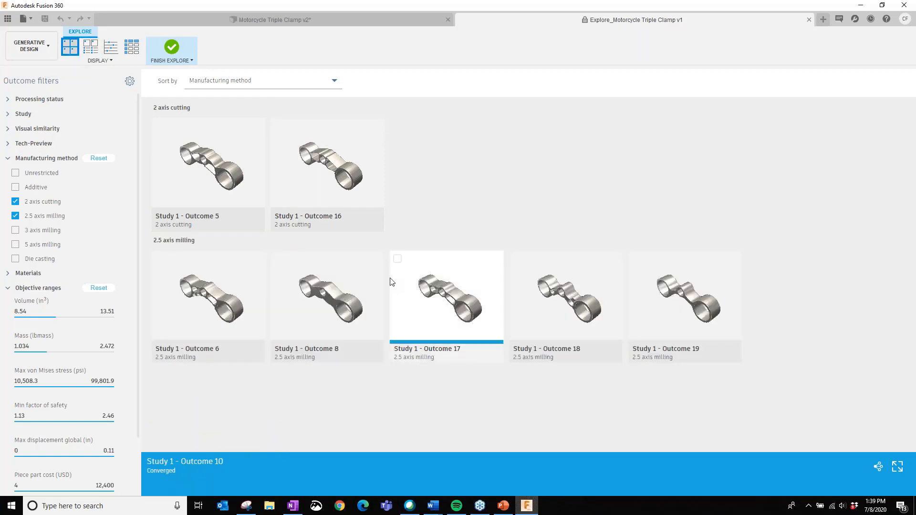
left_click(15, 230)
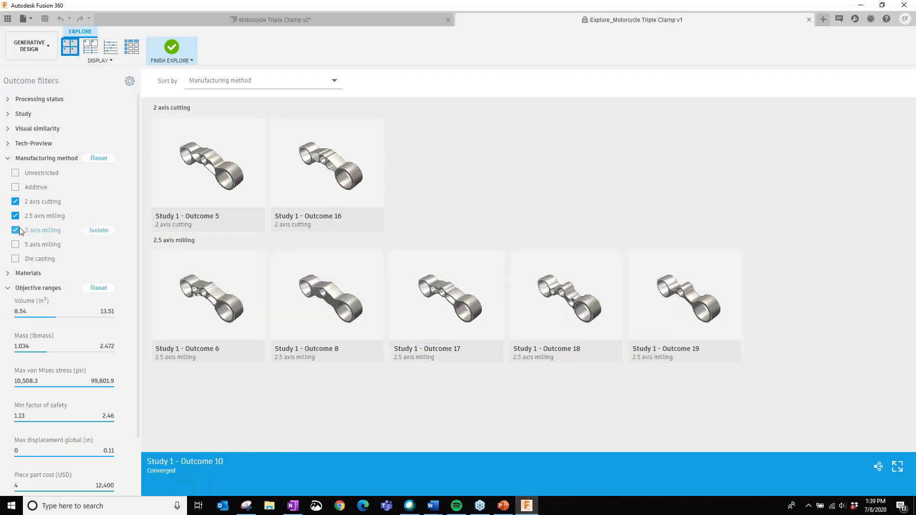
left_click(16, 245)
left_click(16, 259)
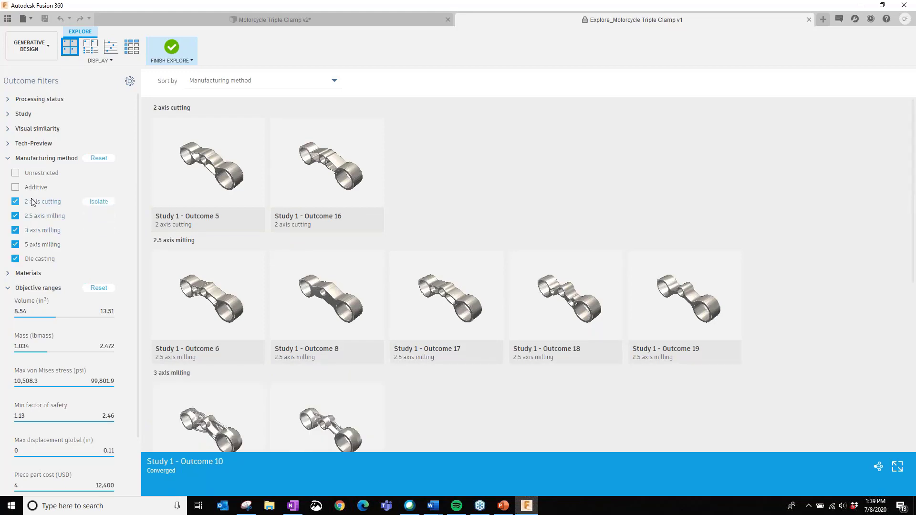
left_click(19, 188)
left_click(24, 175)
scroll(449, 277, "down", 5)
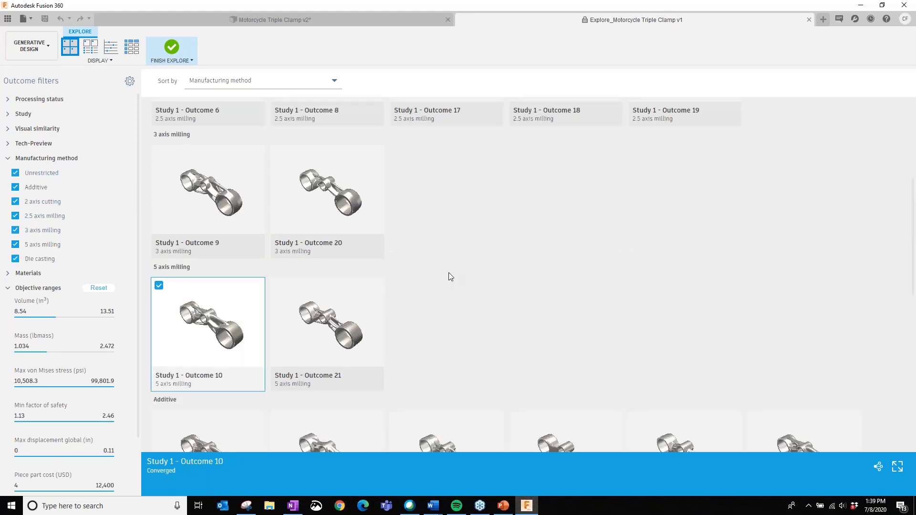
scroll(429, 306, "down", 9)
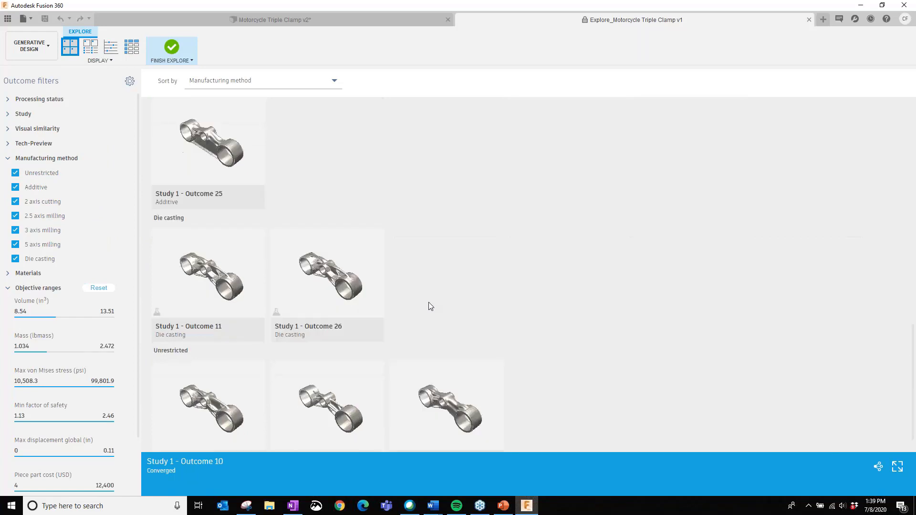
scroll(429, 305, "down", 1)
- Restrict the manufacturing method filter to 2.5 axis milling and die casting only
left_click(16, 174)
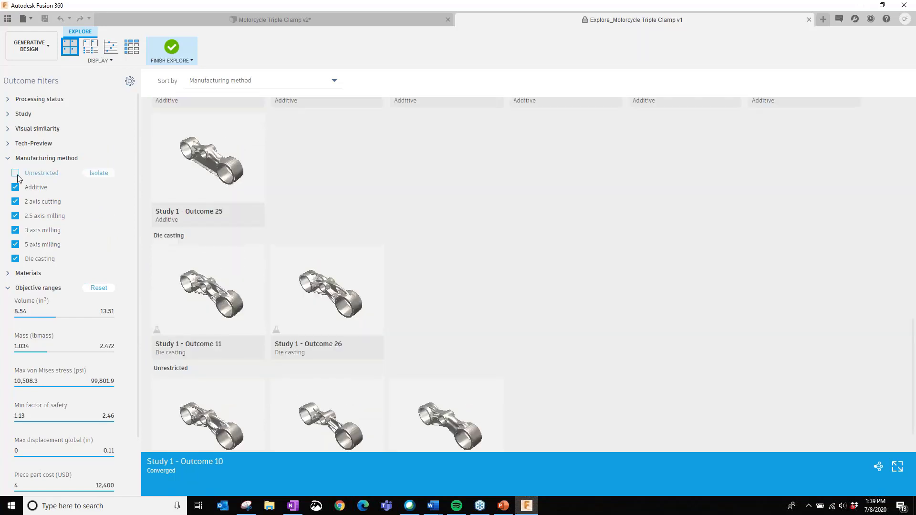
left_click(15, 187)
left_click(15, 201)
left_click(15, 216)
left_click(15, 230)
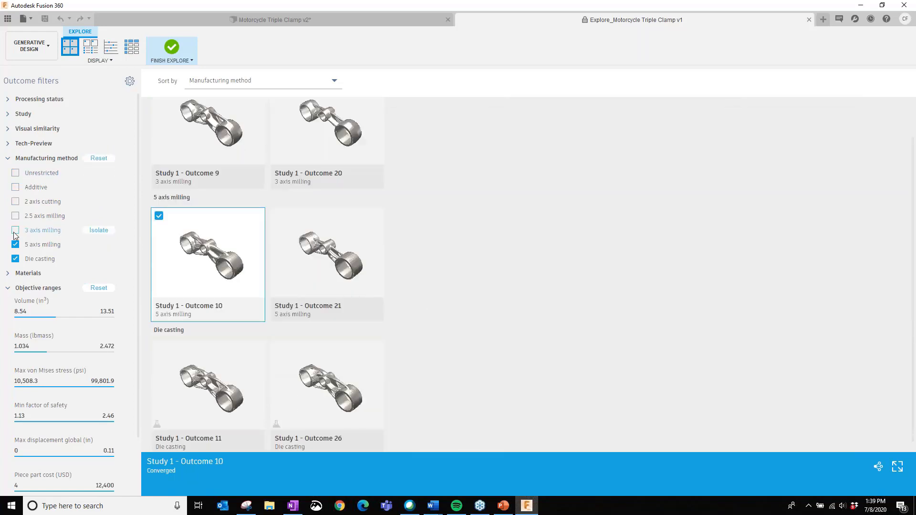
left_click(15, 244)
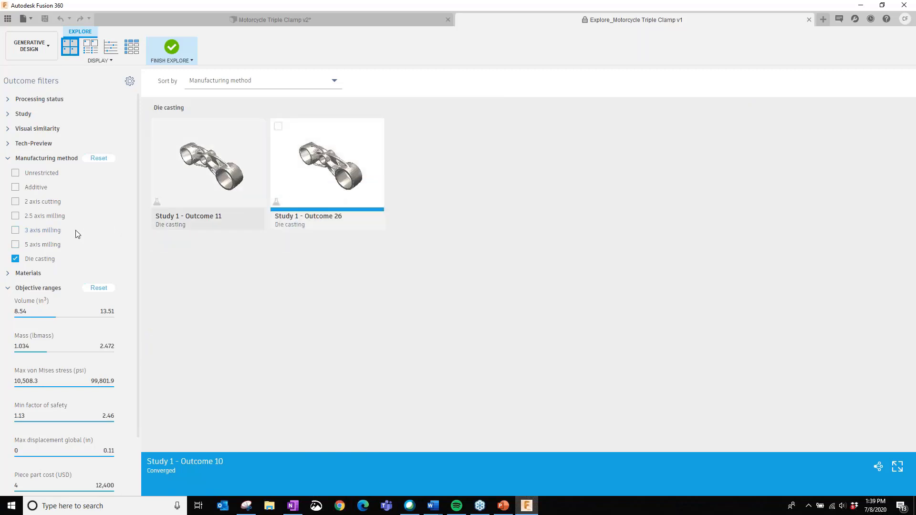
left_click(15, 216)
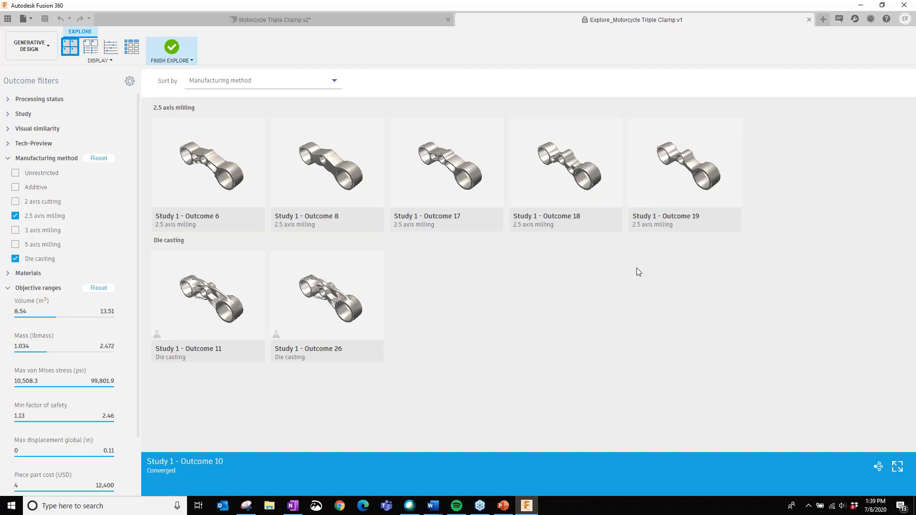
- Exclude Group 1 from the visual similarity filter and include it again
left_click(7, 129)
left_click(42, 144)
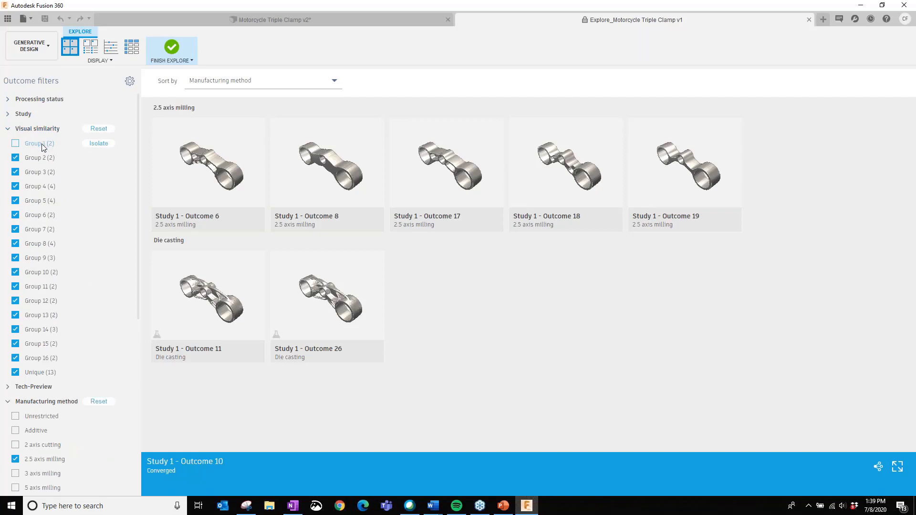
left_click(42, 143)
left_click(8, 129)
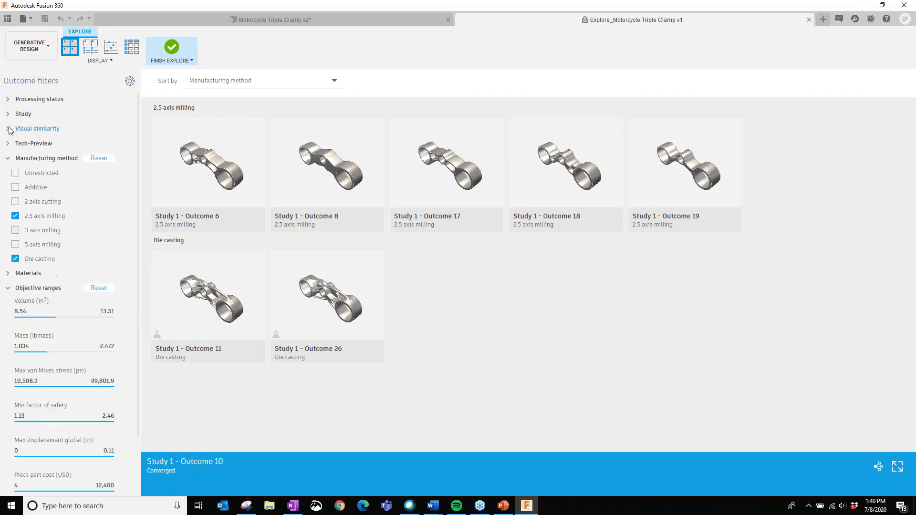
- Show the filtered outcomes in a scatter plot, and exclude and re-include the Completed processing status
left_click(115, 50)
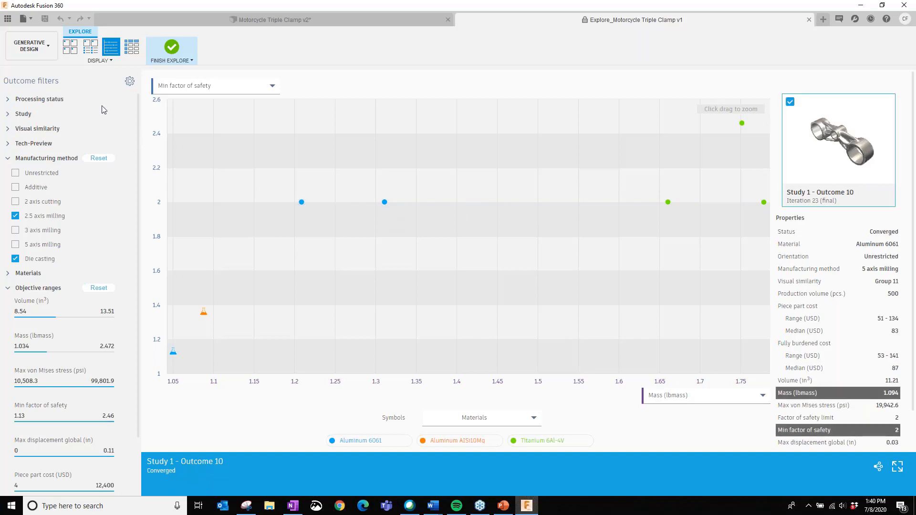
left_click(38, 99)
left_click(49, 129)
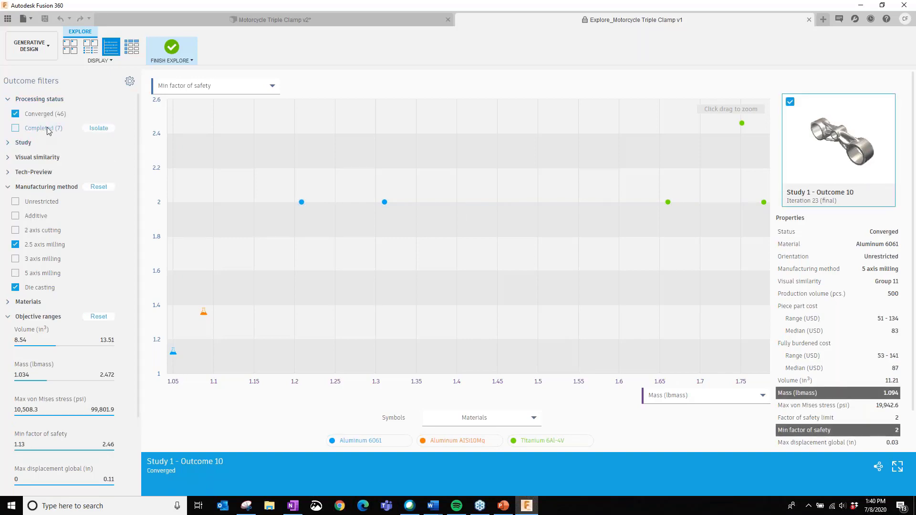
left_click(22, 126)
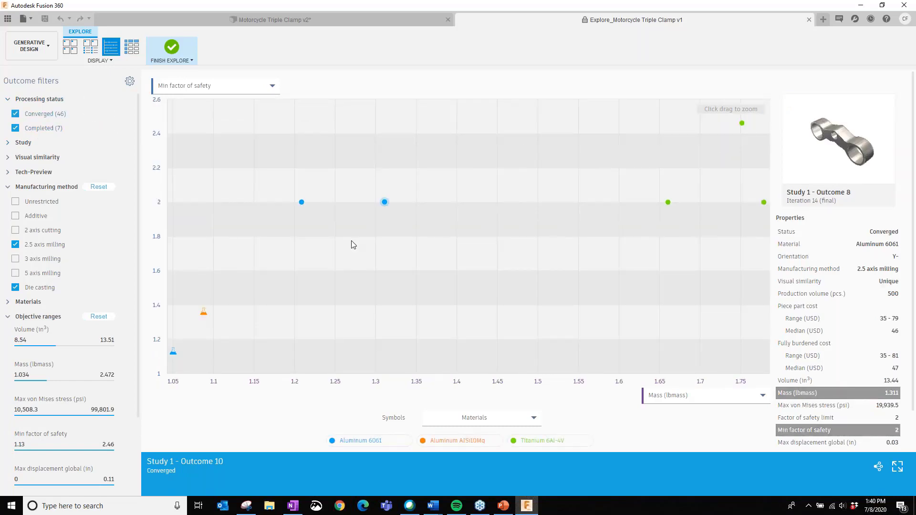
- Inspect the plotted 2.5 axis milling and die casting points, selecting Outcome 8, and collapse the manufacturing method filter
mouse_move(304, 206)
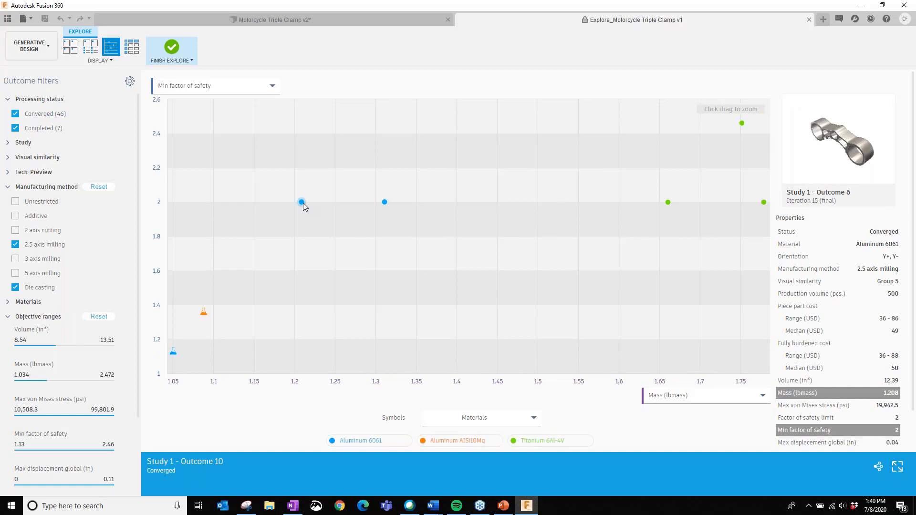
left_click(385, 201)
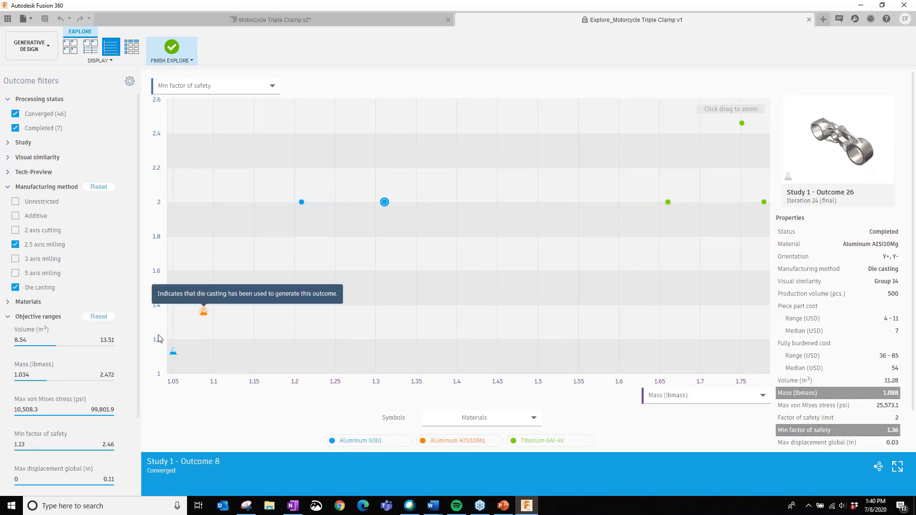
left_click(7, 187)
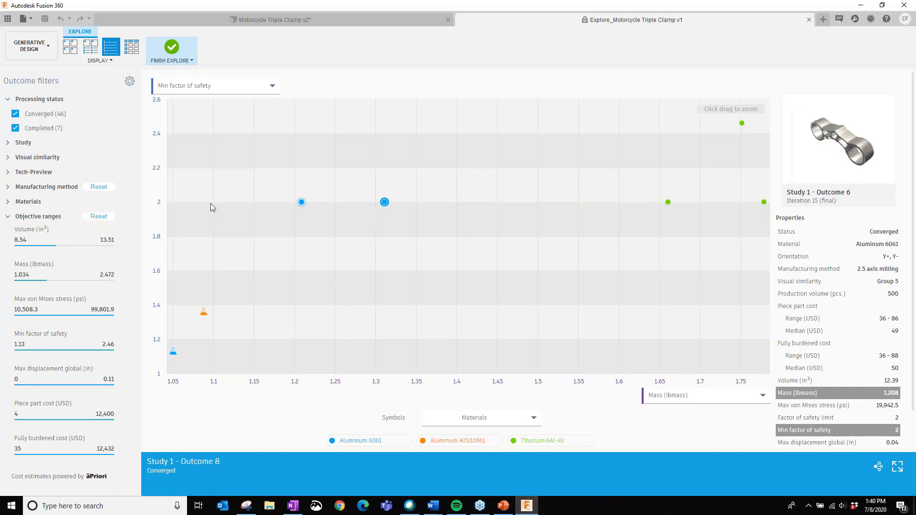
- Display the outcomes as thumbnails and limit the Min factor of safety range to 2 through 2.46
left_click(71, 47)
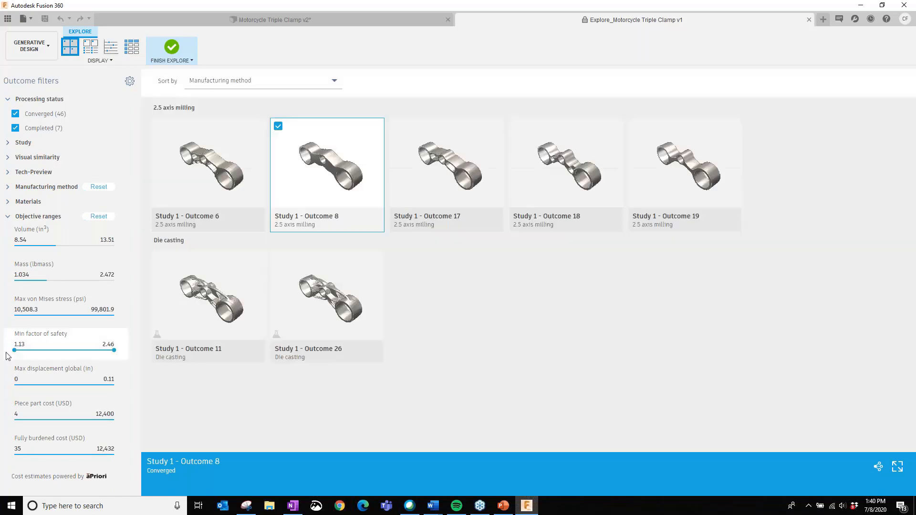
mouse_move(114, 350)
left_mouse_down()
mouse_move(77, 351)
mouse_move(116, 350)
left_mouse_up()
left_click_drag(14, 351, 81, 354)
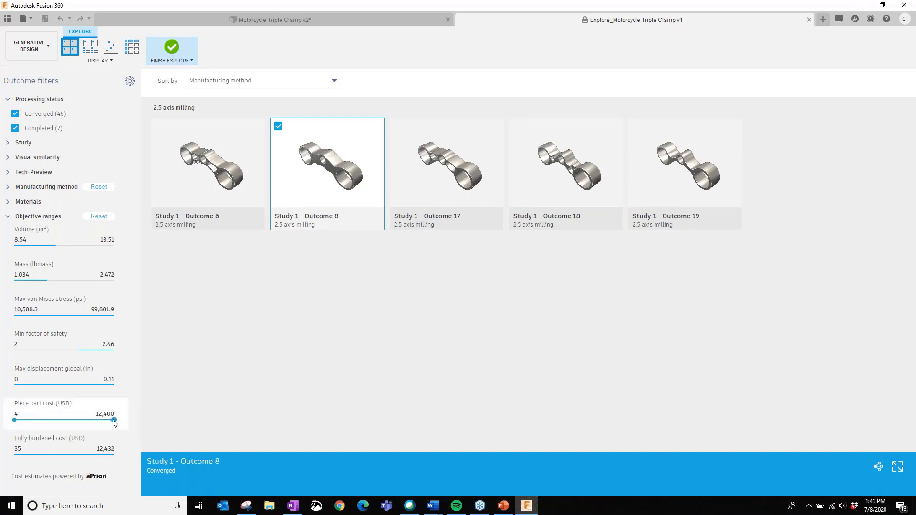
left_click_drag(114, 420, 133, 421)
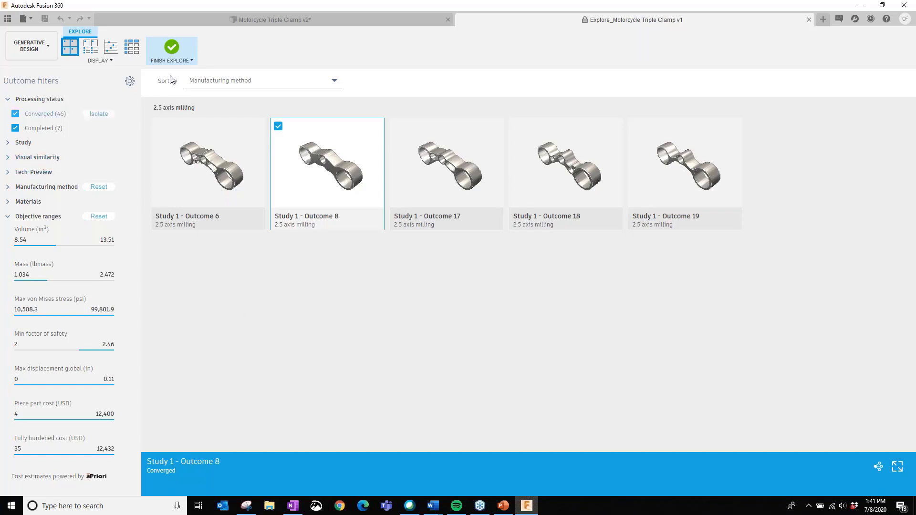
- List the remaining outcomes in a table and check the Motorcycle Triple Clamp study setup before returning to the exploration
left_click(137, 49)
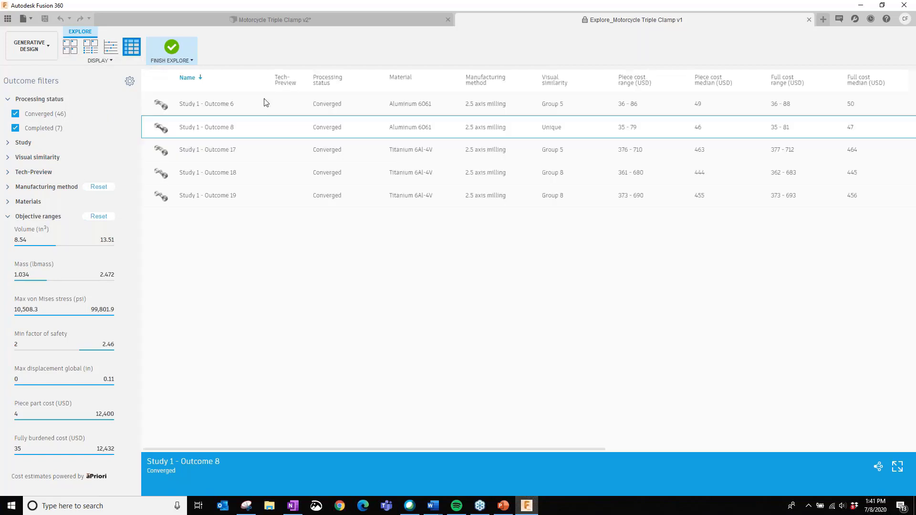
left_click(293, 20)
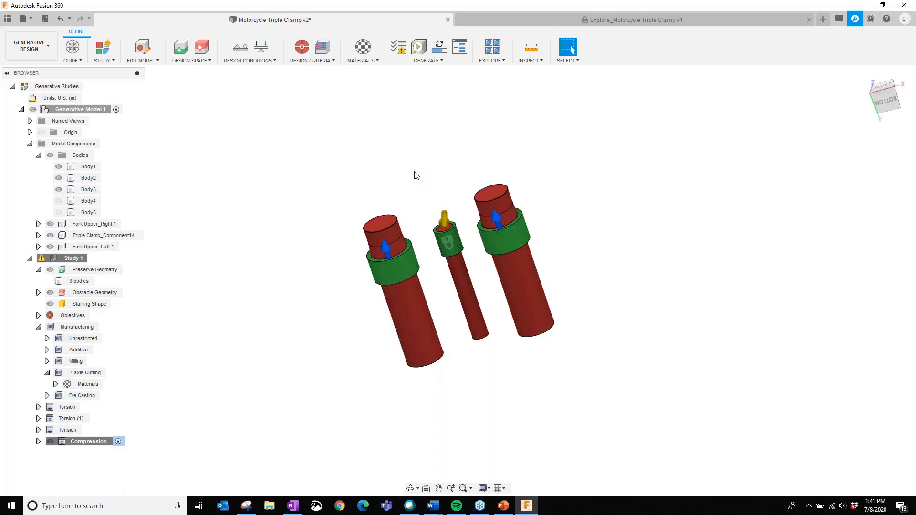
left_click(559, 19)
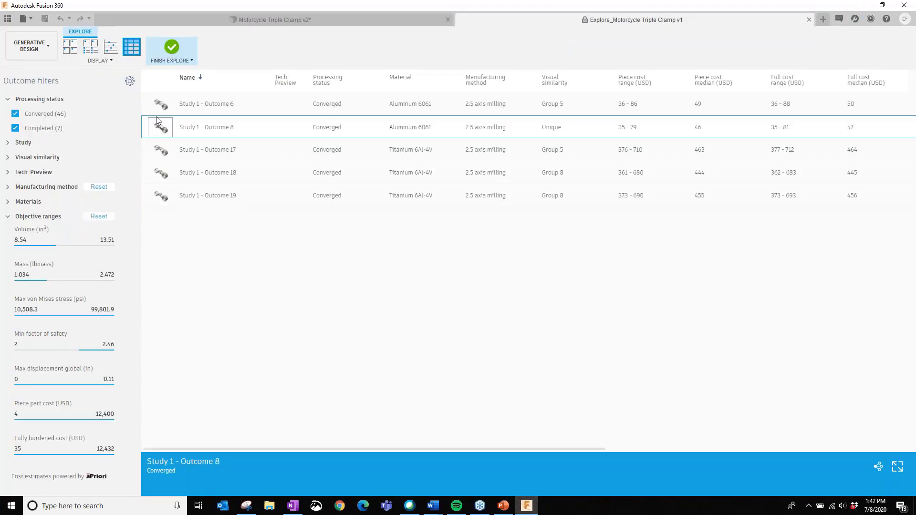
- Return to the thumbnails, clear the selection of Outcome 8 and open Study 1 - Outcome 17 in the outcome view
left_click(70, 47)
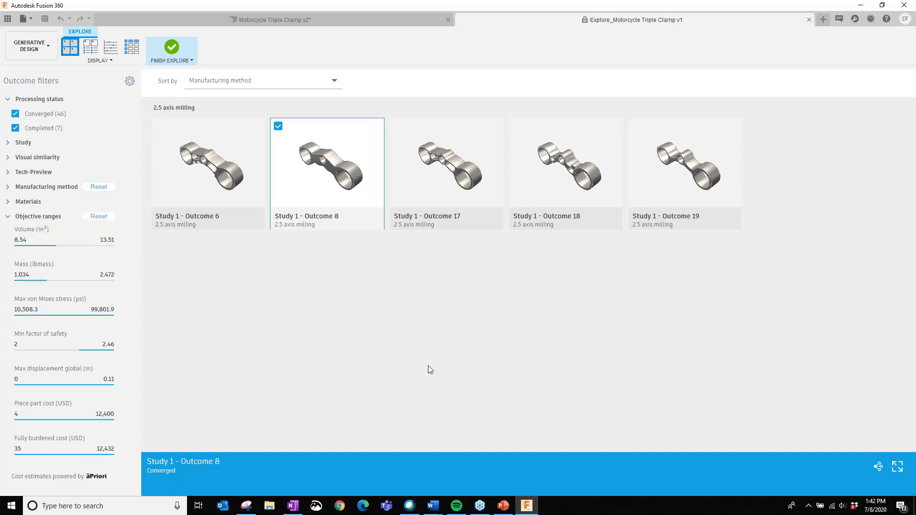
left_click(440, 168, "ctrl")
left_click(440, 168, "ctrl")
left_click(449, 166, "ctrl")
left_click(449, 167, "ctrl")
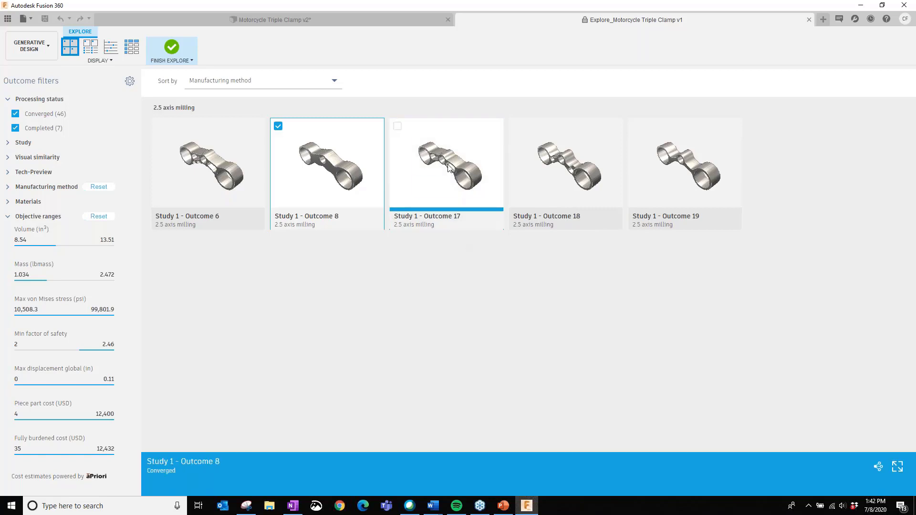
key("Escape")
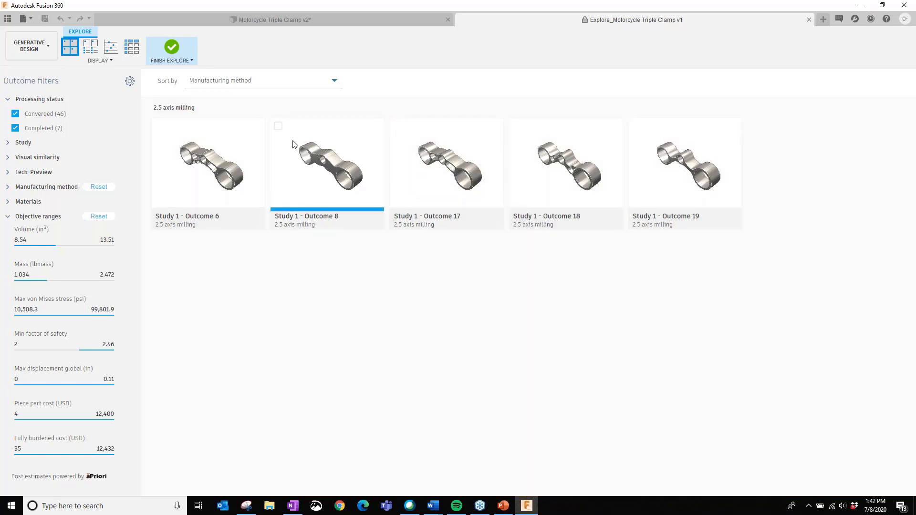
double_click(456, 166)
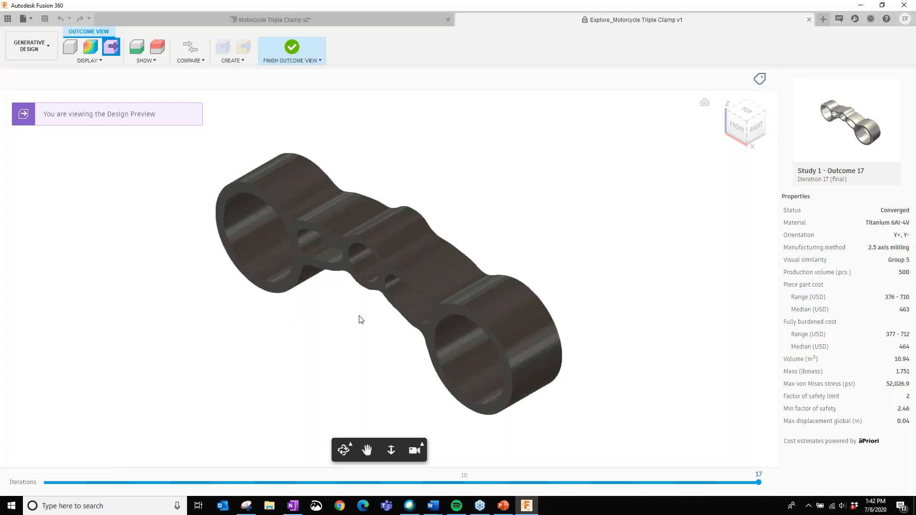
- Add Study 1 - Outcome 6 to a side-by-side comparison with Outcome 17
left_click(193, 61)
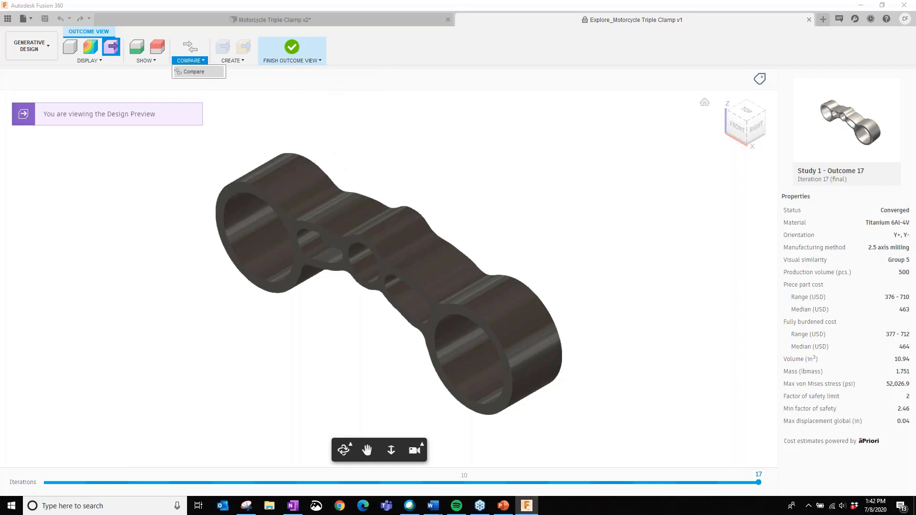
left_click(161, 59)
left_click(189, 60)
left_click(190, 73)
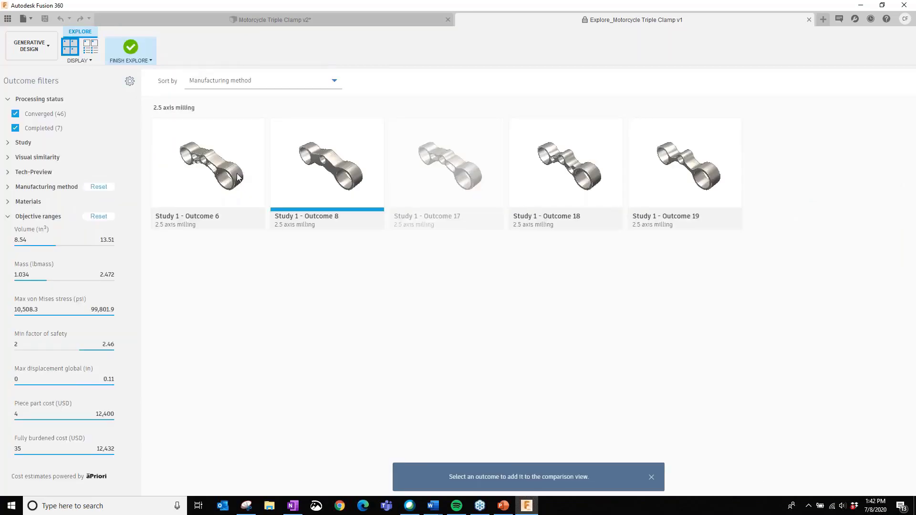
left_click(209, 167)
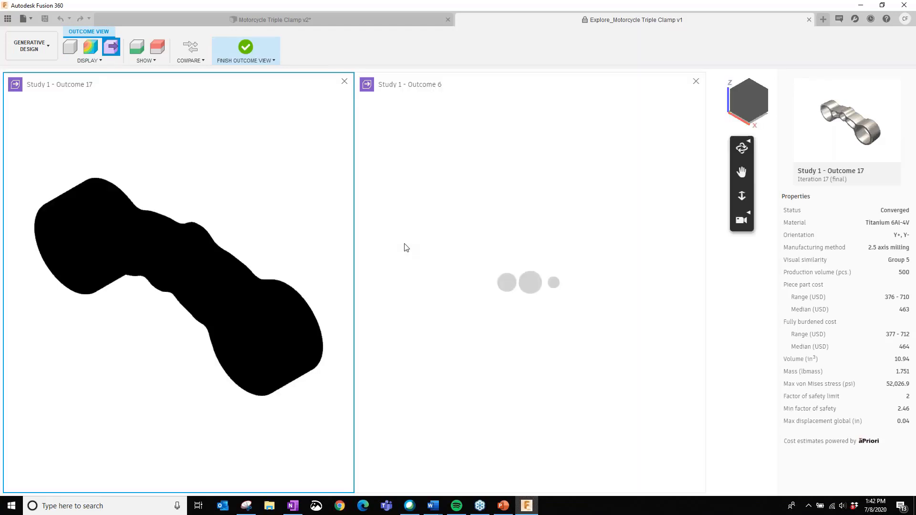
- Show and hide the obstacle and preserve geometry in the comparison, and check the preview indicator of Outcome 6
left_click(159, 49)
left_click(159, 49)
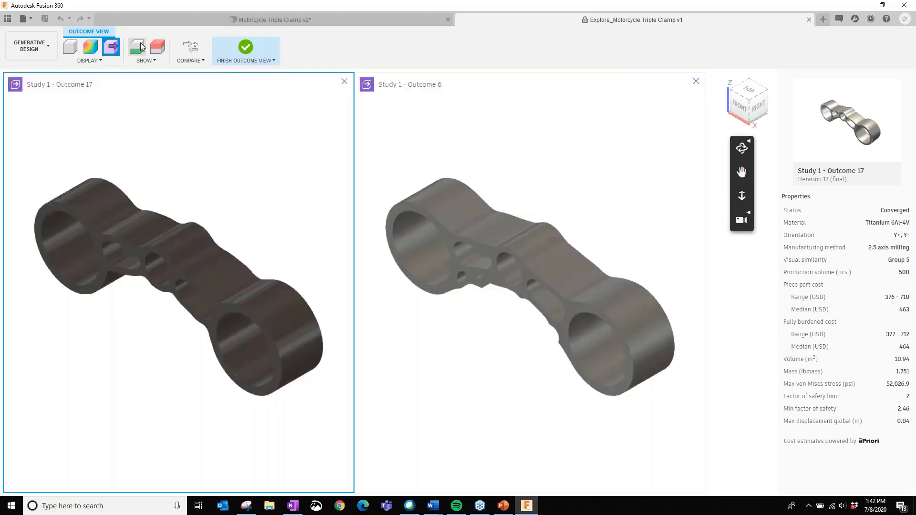
left_click(138, 46)
left_click(139, 46)
mouse_move(366, 86)
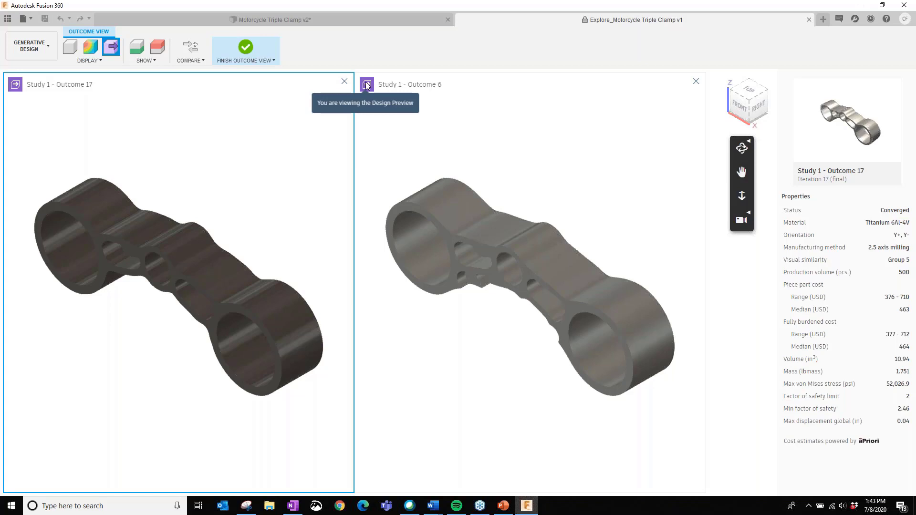